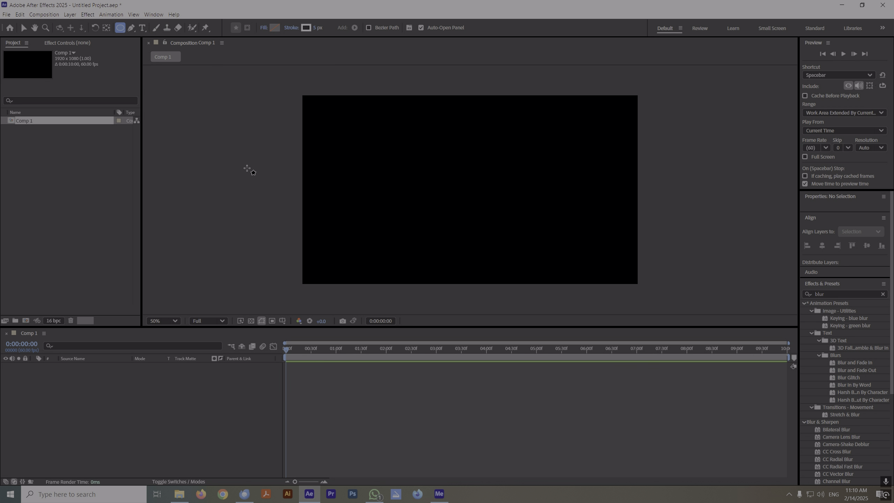
Draw a circle about 274 px across outside the composition's left edge and move it partly into the frame.
left_click_drag(247, 167, 294, 215)
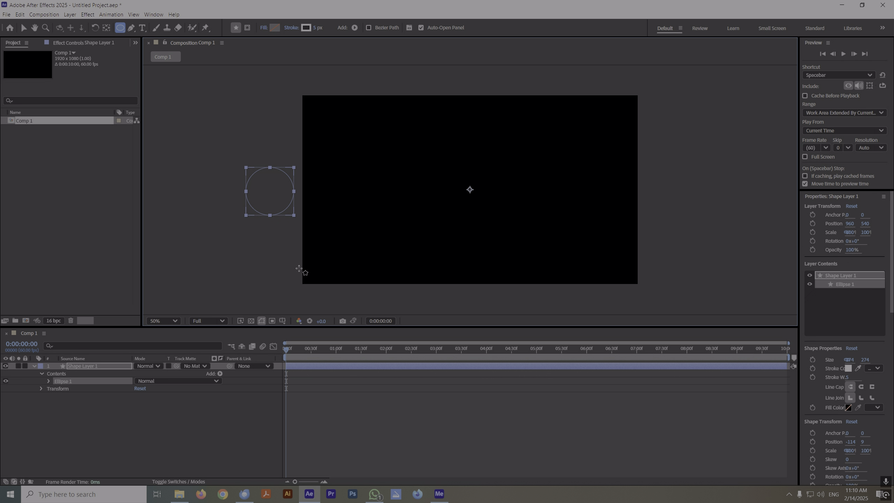
key("v")
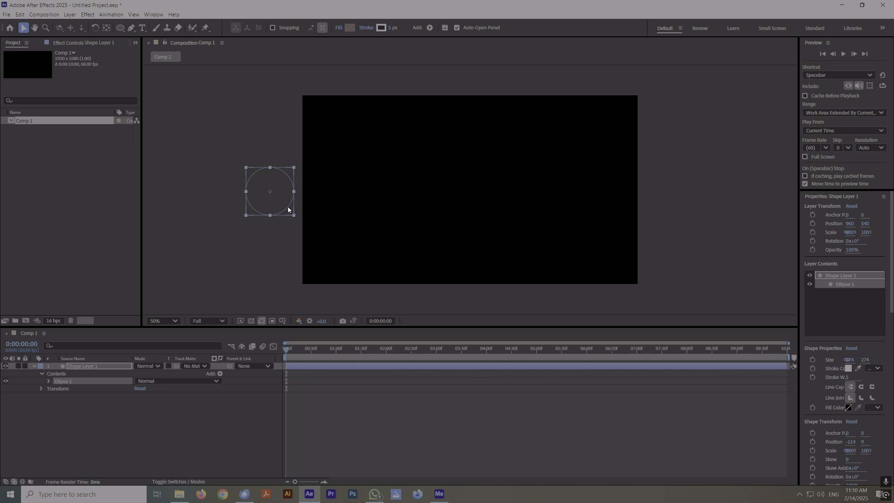
left_click_drag(287, 206, 338, 210)
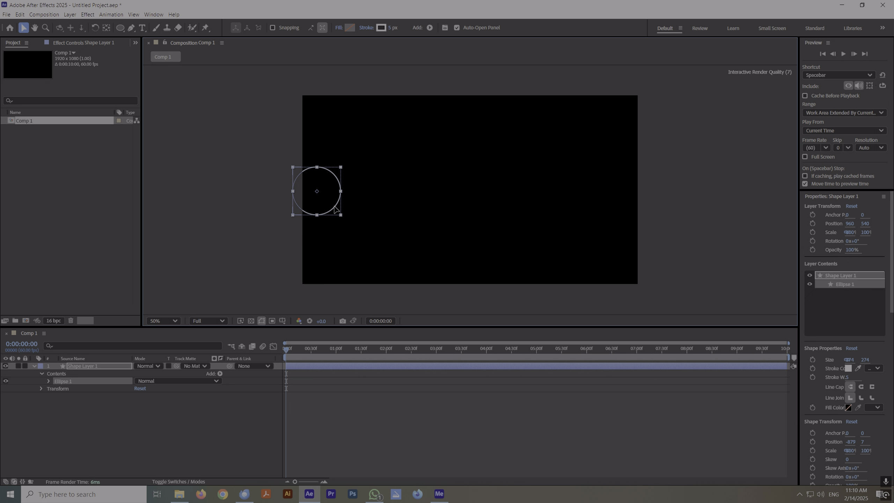
Set the circle's stroke width to 30 px and move it back outside the frame's left edge.
left_click(391, 28)
type("30")
key("Return")
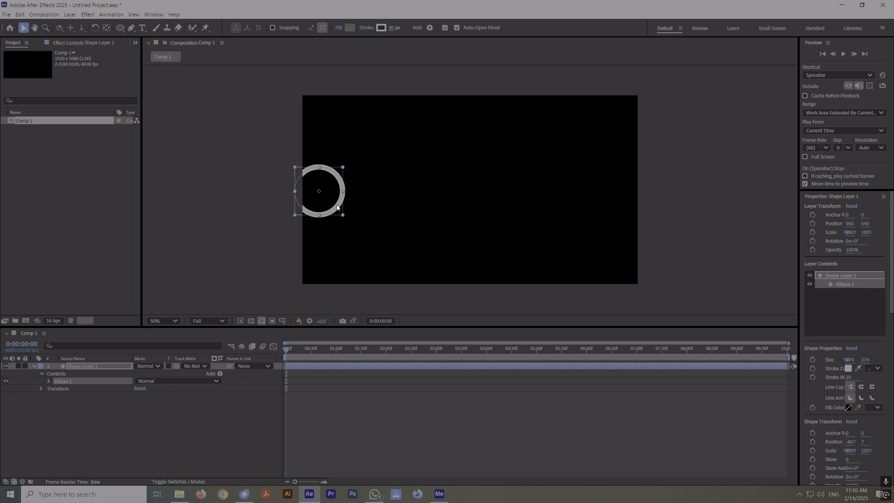
left_click_drag(337, 205, 286, 204)
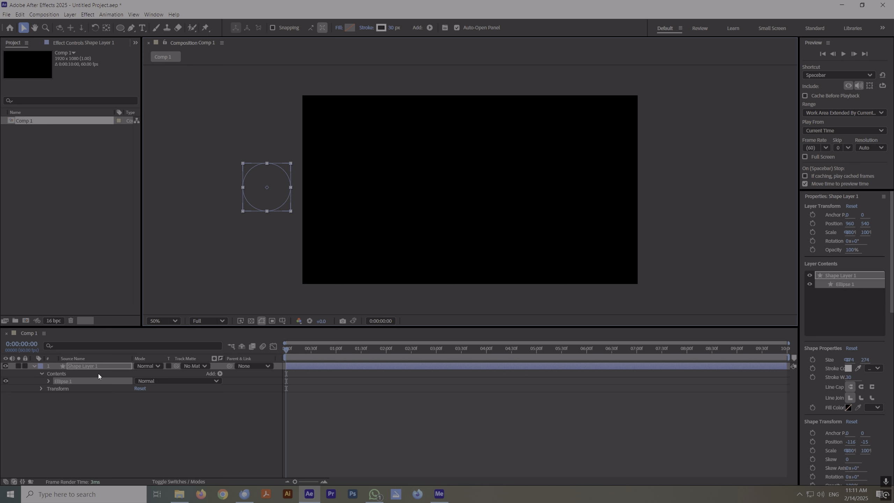
Pre-compose Shape Layer 1 as Displace_Map, moving all attributes into the new composition and opening it.
left_click(87, 368)
left_click(84, 379)
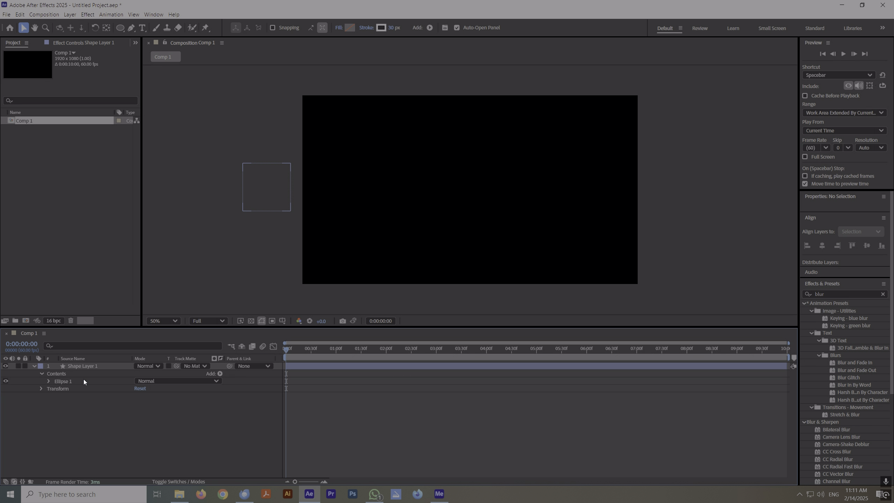
left_click(86, 366)
right_click(87, 366)
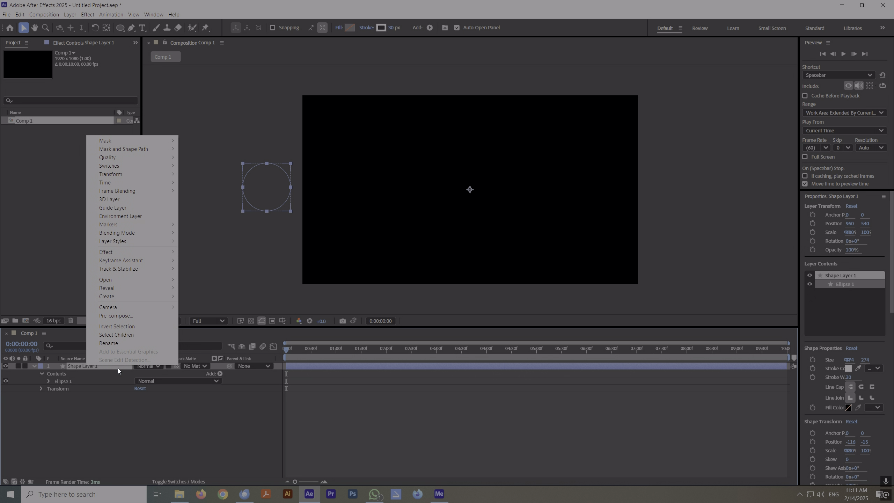
left_click(127, 316)
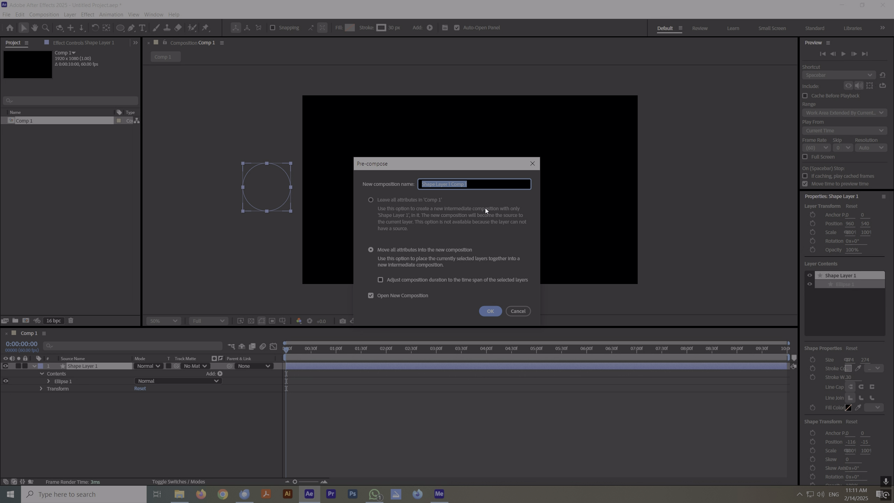
type("Displace_Map")
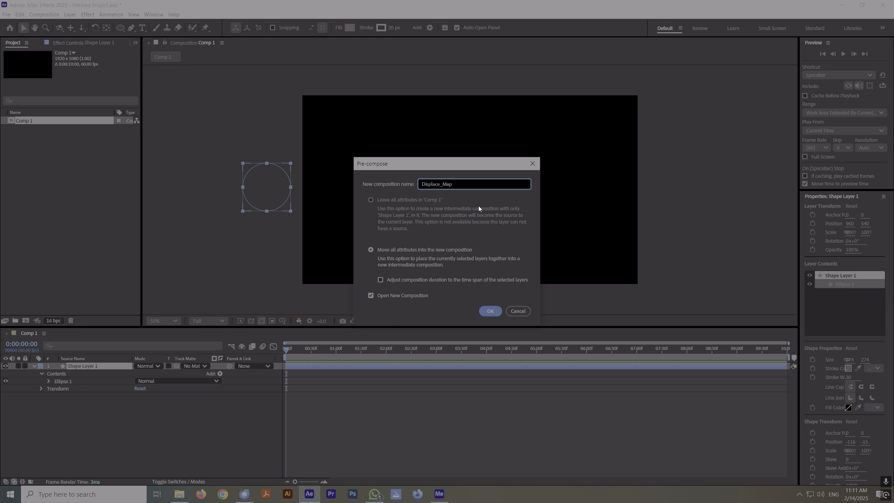
left_click(490, 312)
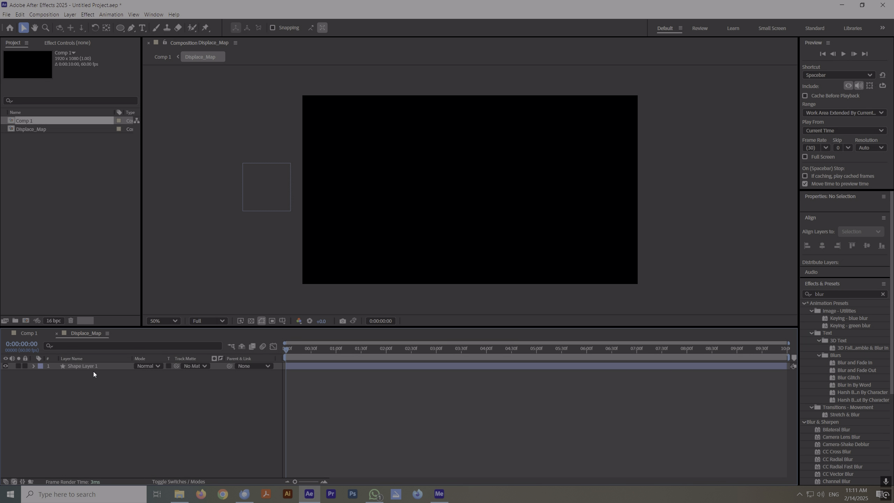
Set the duration of the Displace_Map composition to 0:00:20:00.
left_click(93, 366)
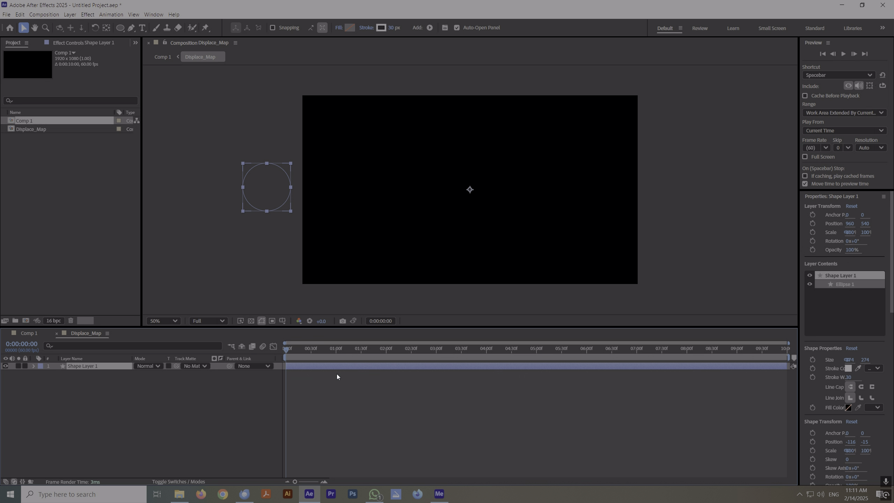
left_click_drag(288, 349, 266, 352)
left_click(122, 377)
left_click(47, 16)
left_click(72, 35)
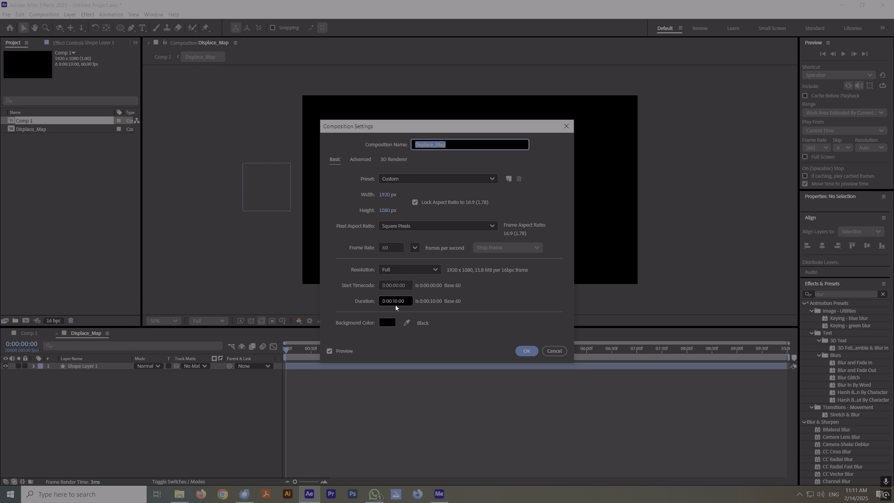
left_click(395, 303)
key("BackSpace")
type("2")
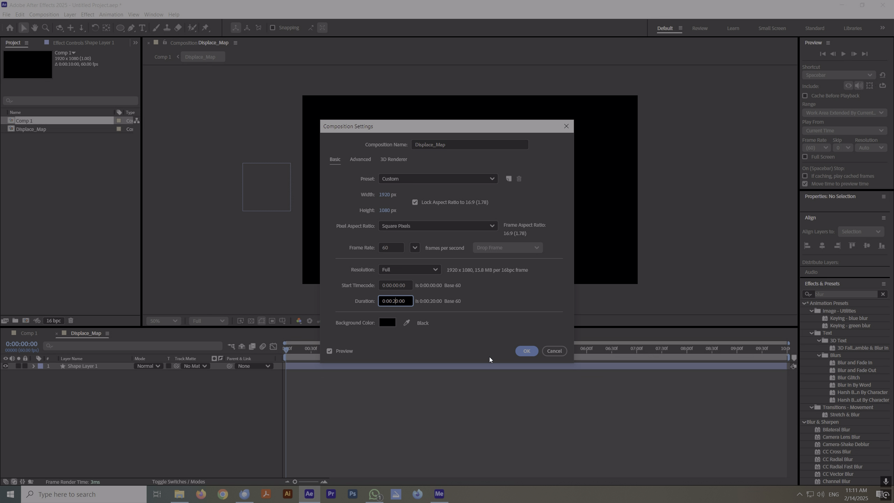
left_click(527, 351)
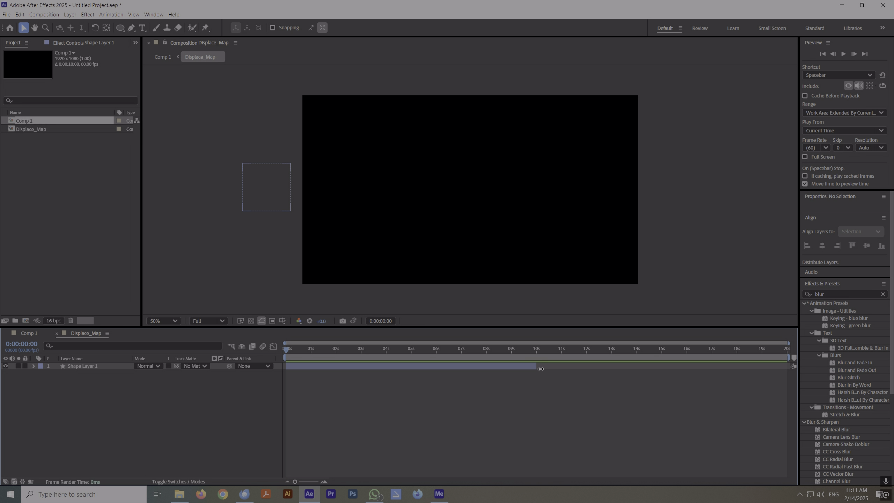
Extend Shape Layer 1 to the end of the 20-second Displace_Map timeline.
left_click_drag(538, 369, 789, 370)
left_click(531, 374)
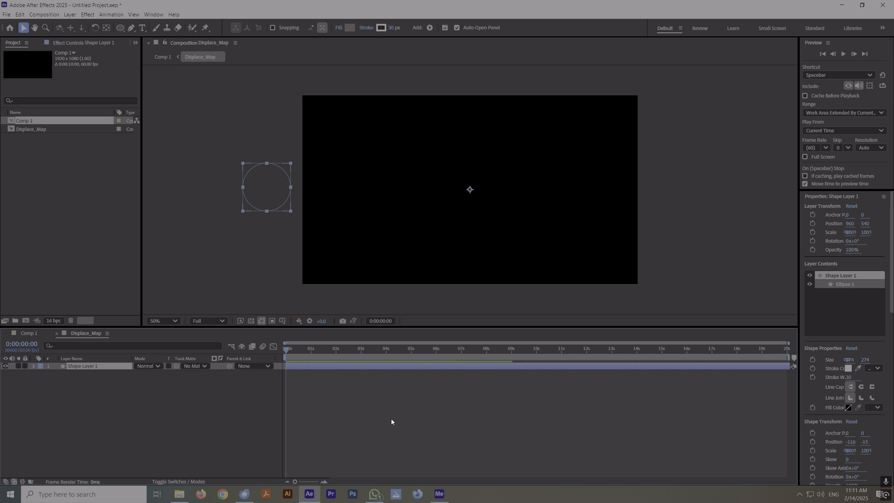
left_click(97, 381)
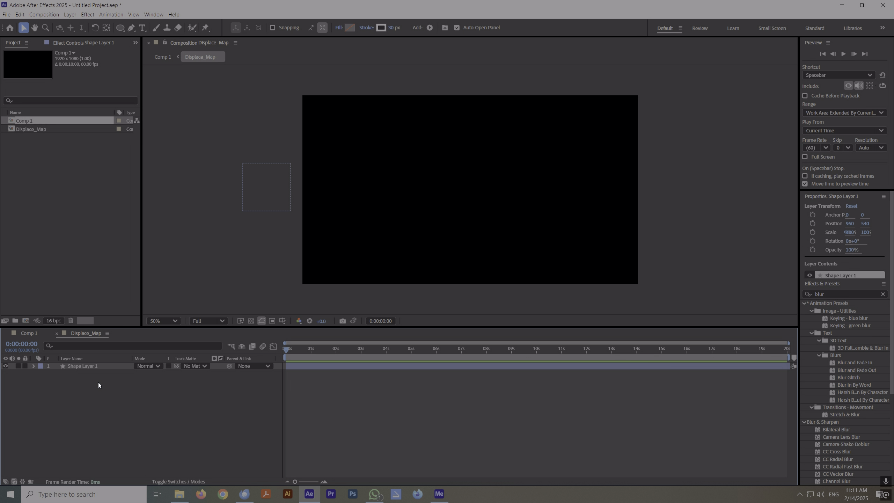
Set a starting keyframe for the Ellipse Path size of Shape Layer 1 at 0:00:00:00.
left_click(71, 367)
left_click(34, 366)
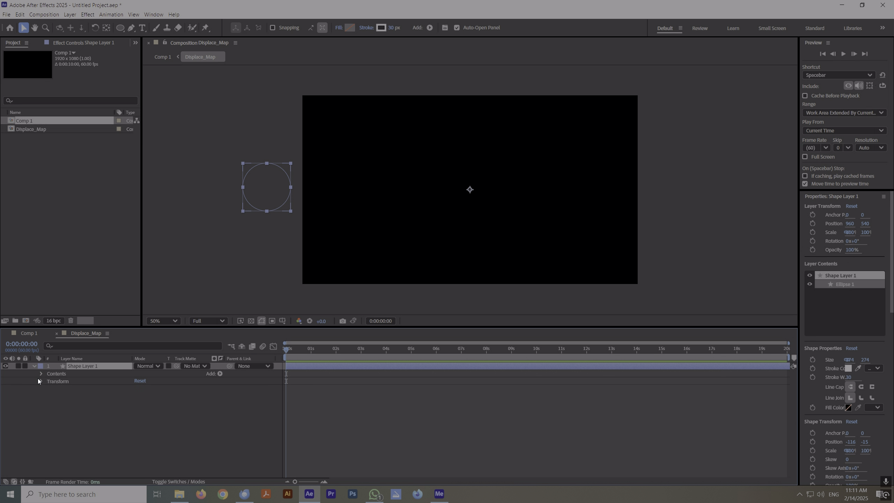
left_click(42, 374)
left_click(49, 381)
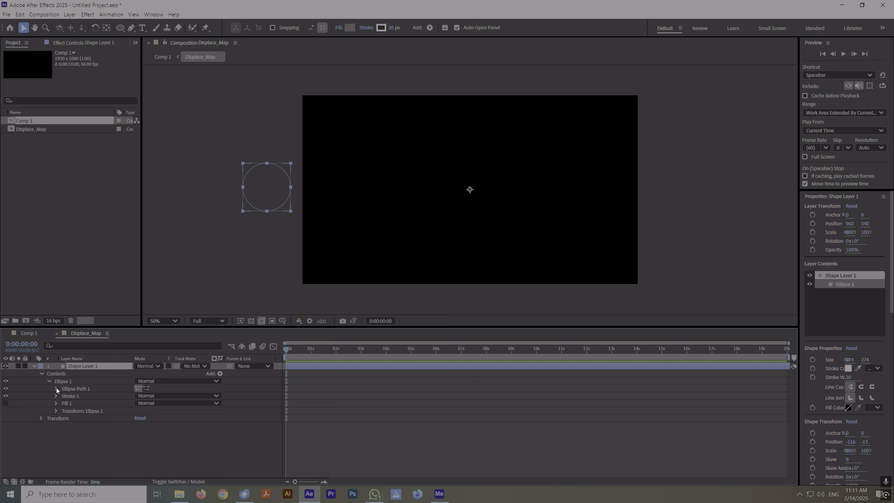
left_click(56, 388)
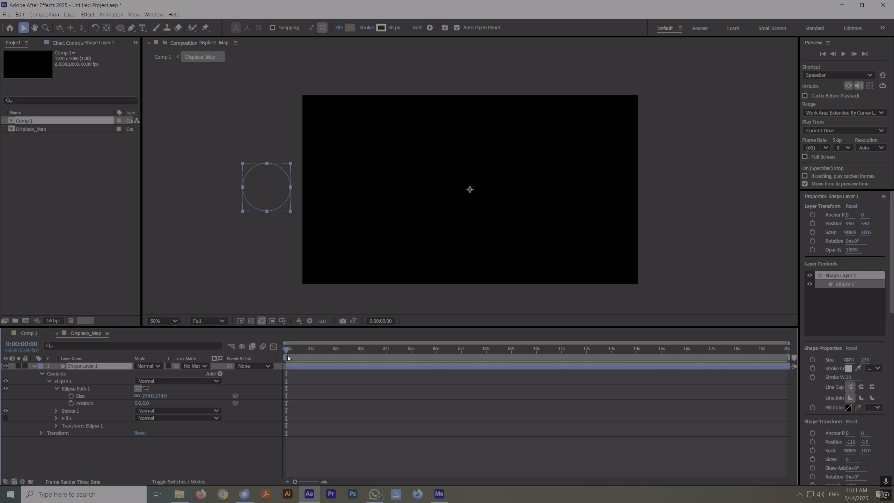
left_click(71, 397)
At about 8 seconds, enlarge the Ellipse Path size until the ring expands past the frame's right edge.
left_click_drag(287, 352, 489, 368)
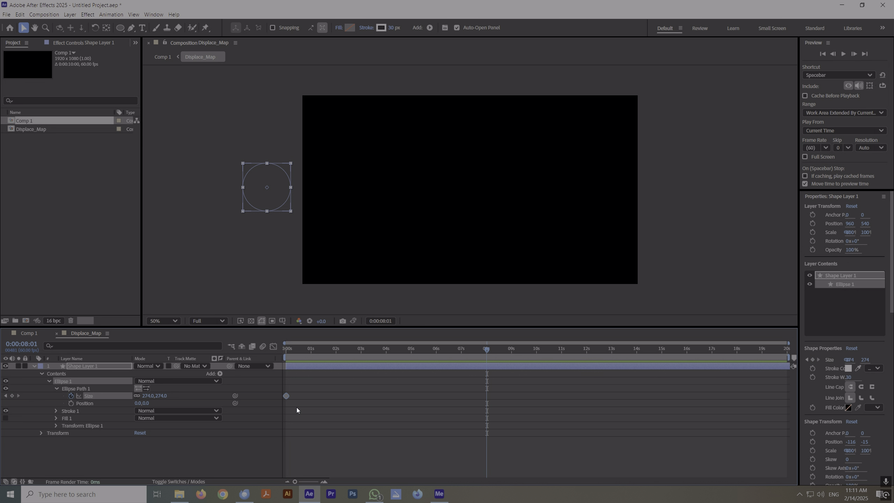
left_click_drag(162, 396, 587, 412)
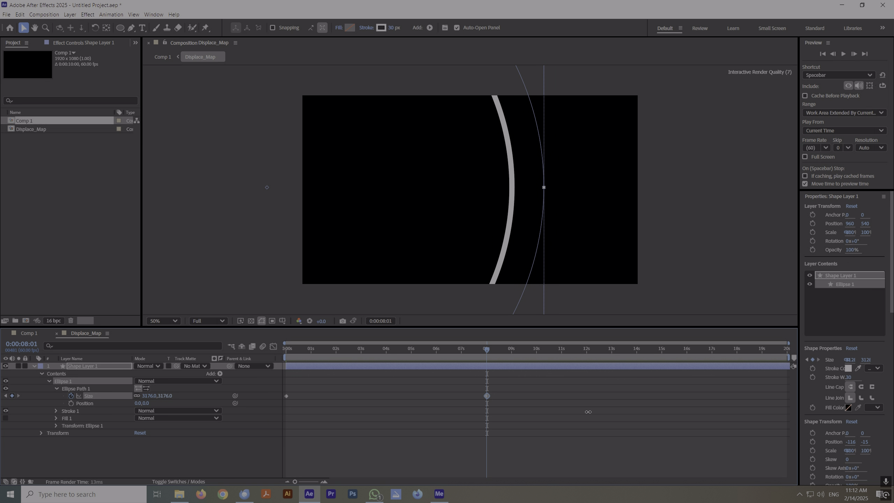
left_click_drag(170, 401, 652, 414)
Apply Easy Ease to both Size keyframes of Shape Layer 1 and scrub through the opening of the animation.
left_click_drag(287, 352, 445, 360)
left_click_drag(510, 406, 279, 387)
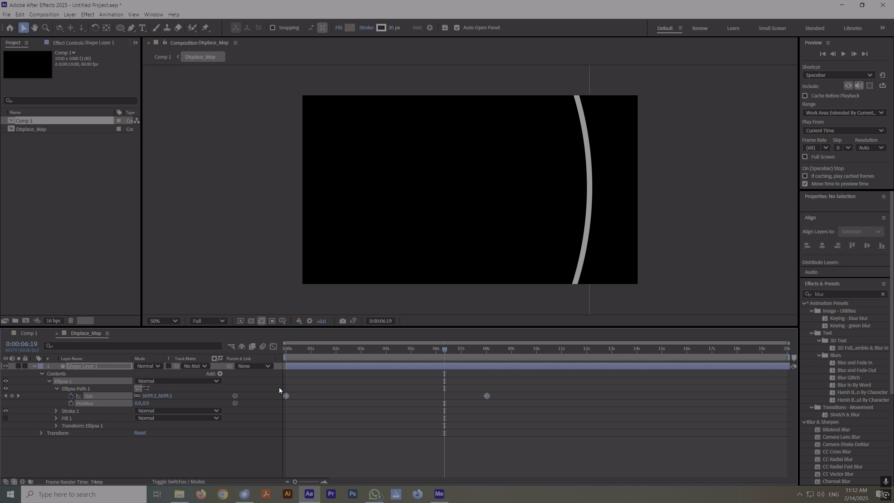
key("F9")
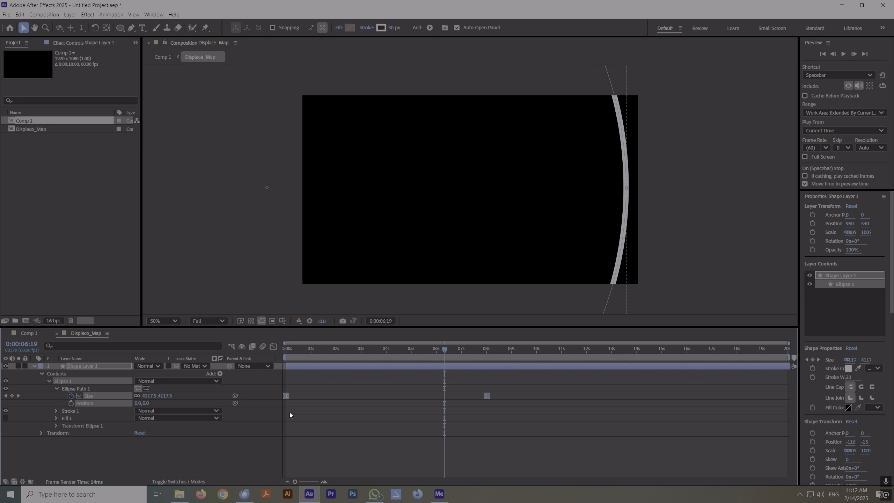
left_click_drag(284, 352, 320, 359)
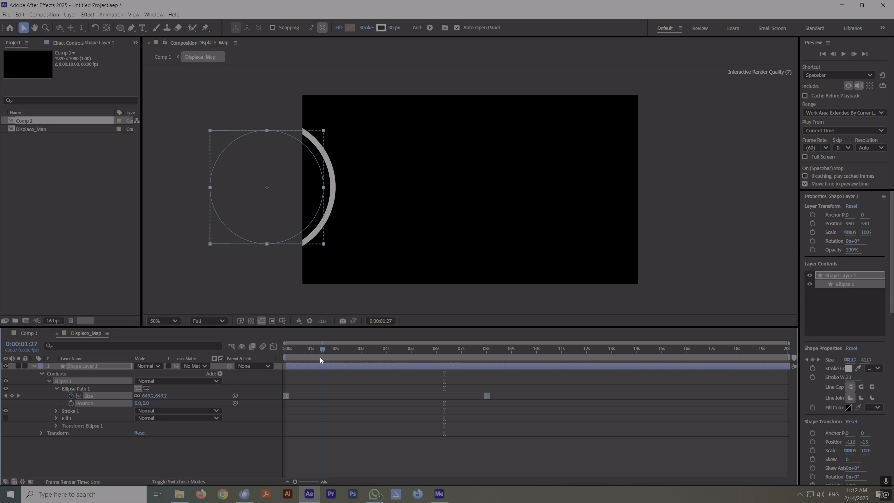
Duplicate Shape Layer 1 twice.
left_click(35, 367)
left_click(83, 369)
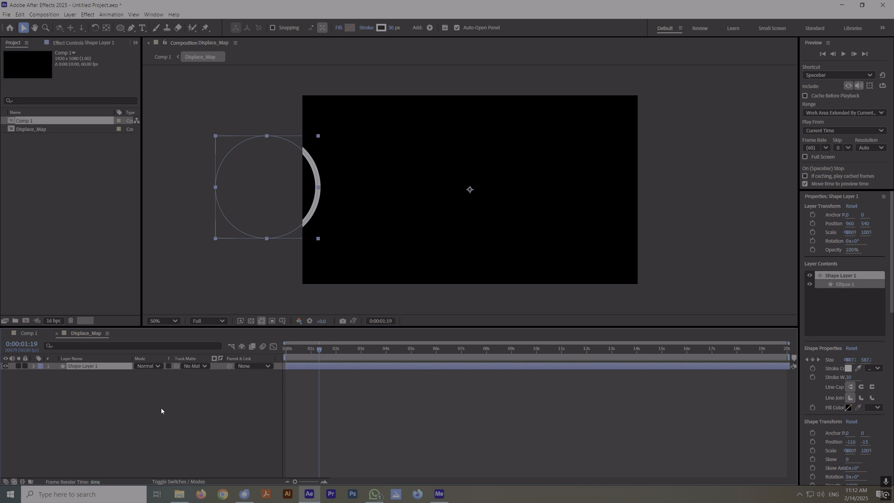
key("ctrl+d")
key("ctrl+d")
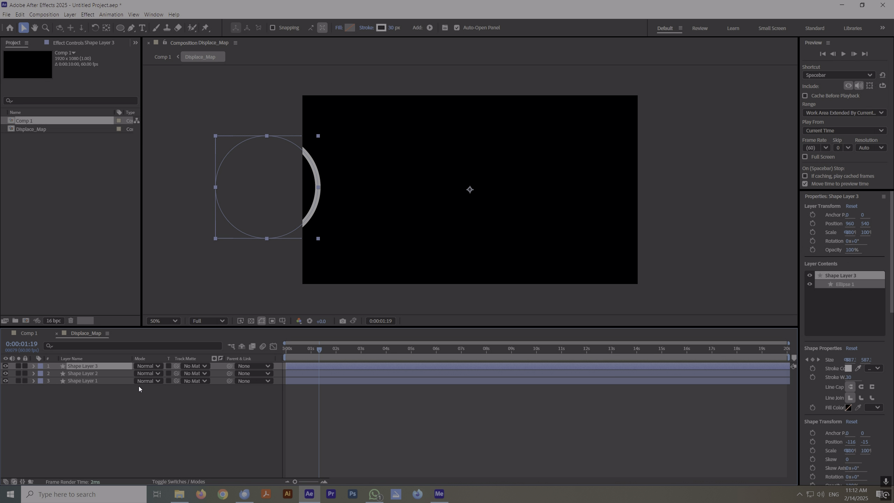
Reveal the keyframes of all three shape layers and stagger Shape Layers 2 and 3 to start slightly after Shape Layer 1.
left_click(92, 381, "shift")
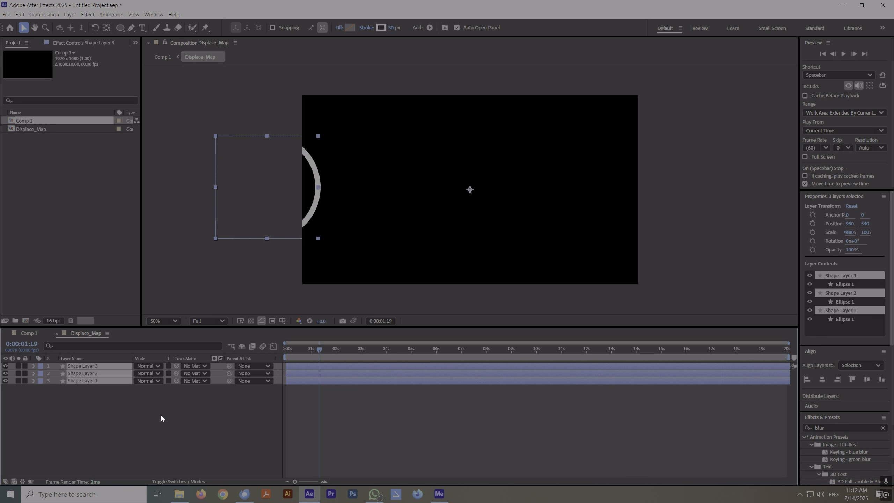
key("u")
key("u")
key("u")
left_click(303, 441)
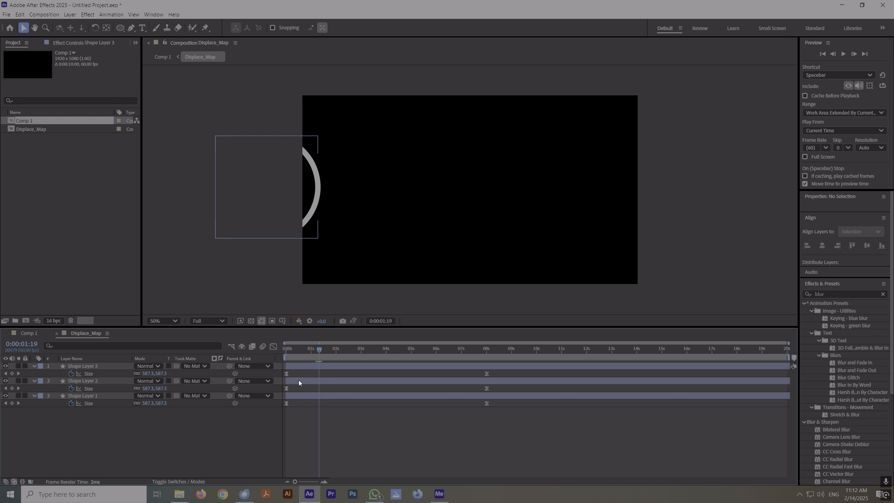
left_click_drag(297, 380, 362, 356)
left_click(480, 432)
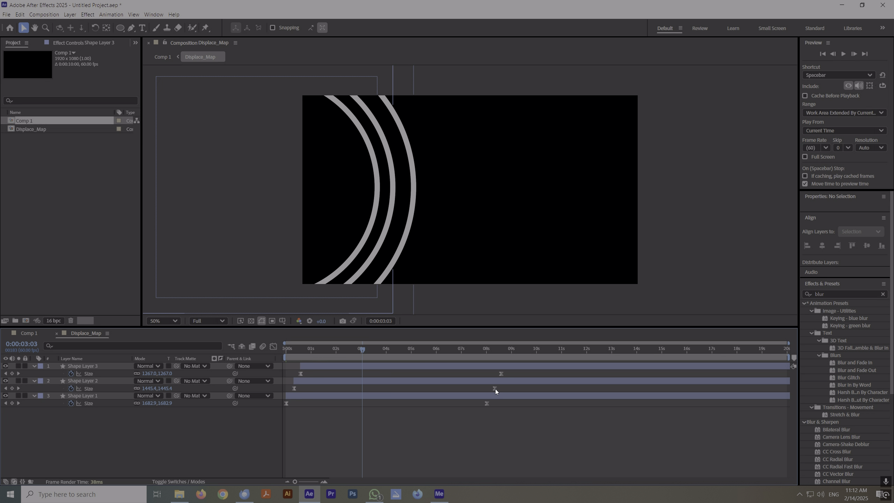
Vary the rings' speeds by moving the ending Size keyframe of Shape Layer 2 to about 9.5 s and Shape Layer 3 to about 7.5 s.
left_click_drag(494, 388, 526, 390)
left_click(181, 423)
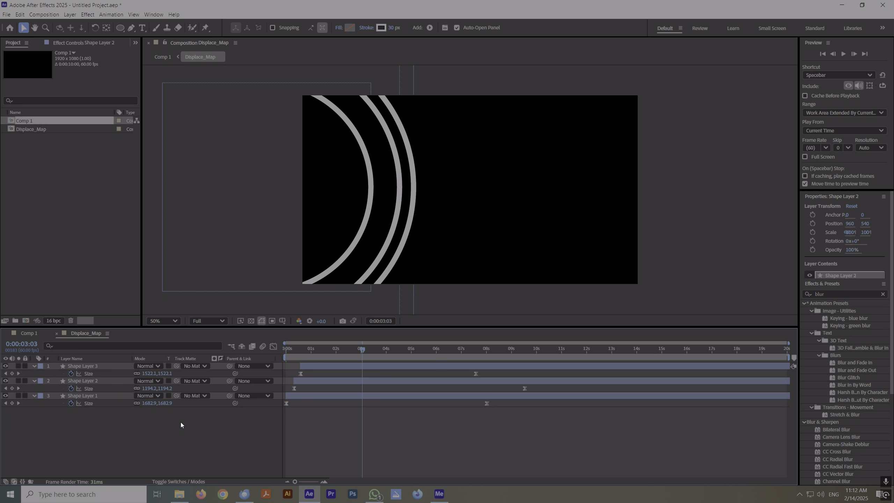
Move the Shape Layer 1 ring down to about position 962, 602.
left_click(88, 397)
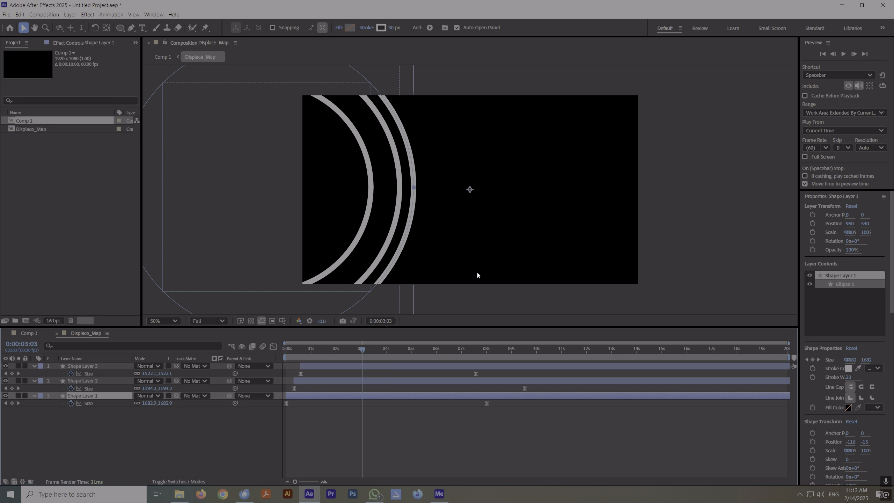
left_click_drag(312, 282, 312, 302)
left_click_drag(326, 270, 325, 260)
key("comma")
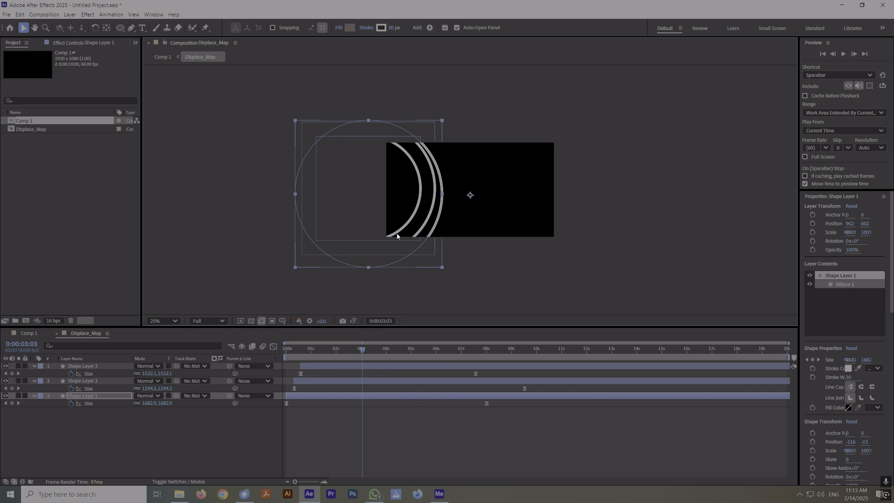
Offset the Shape Layer 2 ring to about position 948, 552.
left_click(84, 380)
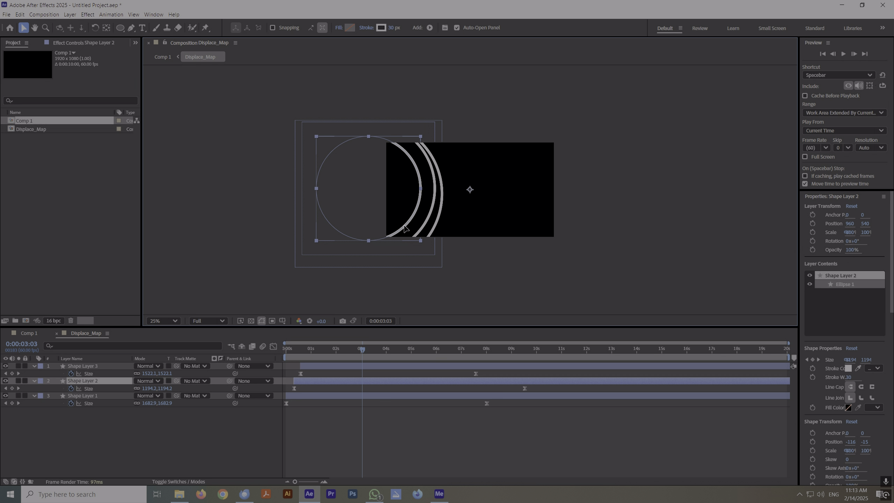
left_click_drag(405, 228, 403, 226)
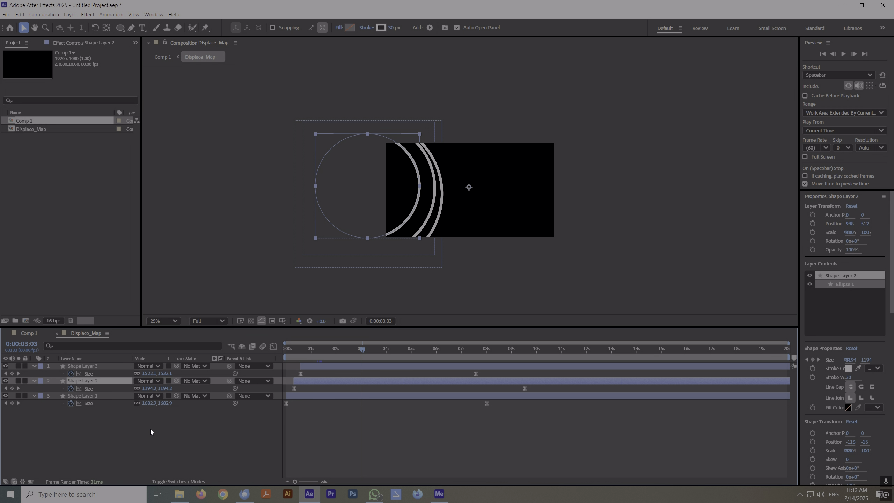
key("shift+Up")
key("shift+Up")
key("shift+Up")
key("shift+Up")
key("shift+Up")
key("shift+Up")
key("shift+Up")
key("shift+Up")
key("shift+Up")
key("shift+Up")
key("shift+Up")
key("shift+Up")
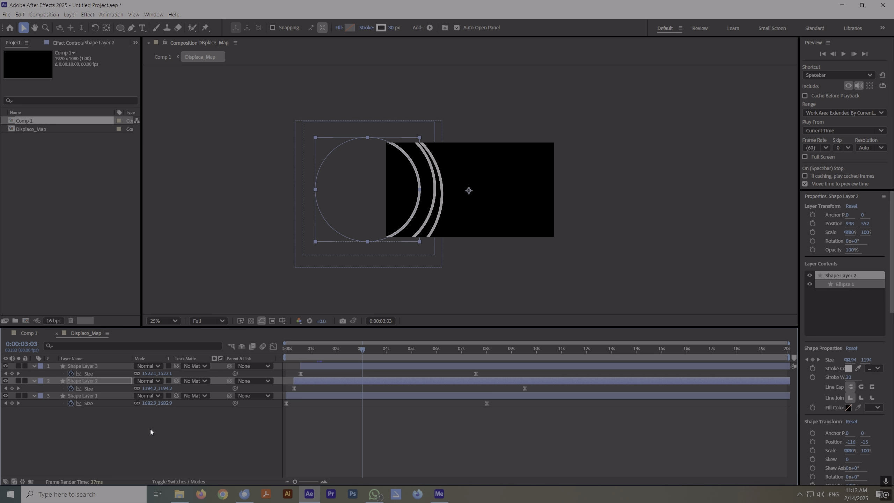
Move the Shape Layer 3 ring up to about position 960, 500 and the Shape Layer 1 ring down to about 962, 802.
left_click(85, 367)
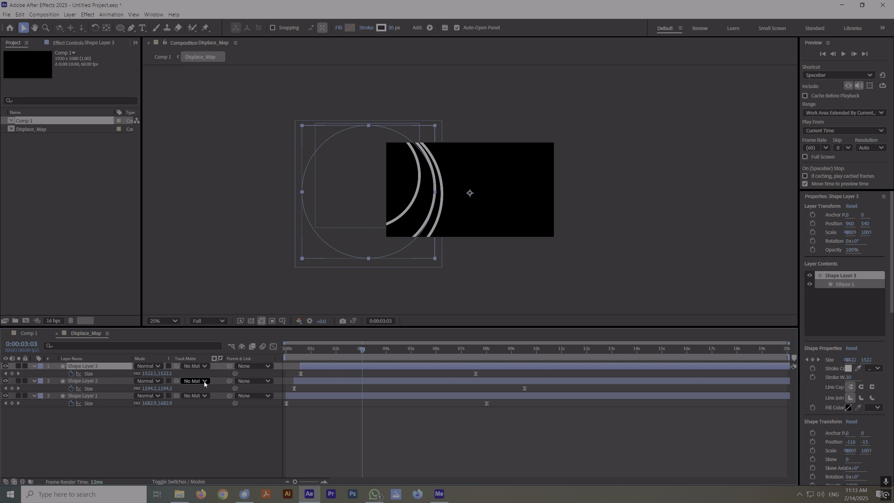
left_click(92, 382)
left_click(91, 396)
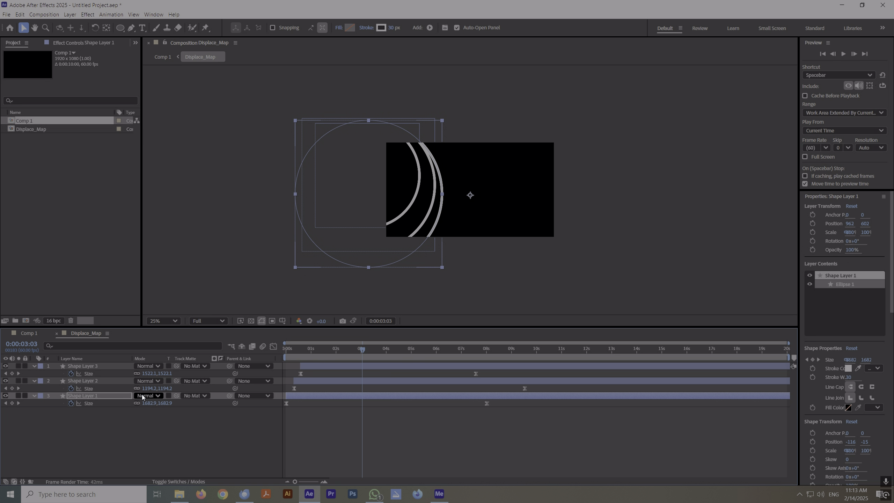
key("shift+Down")
key("shift+Down")
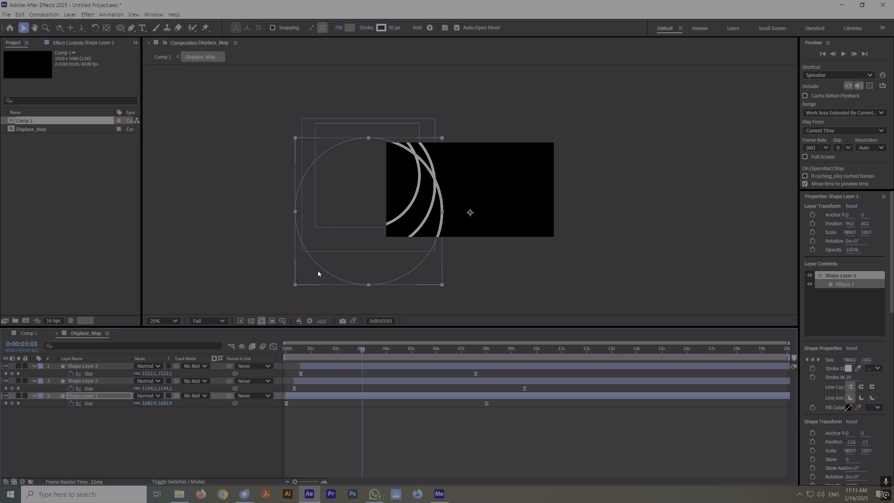
left_click(452, 250)
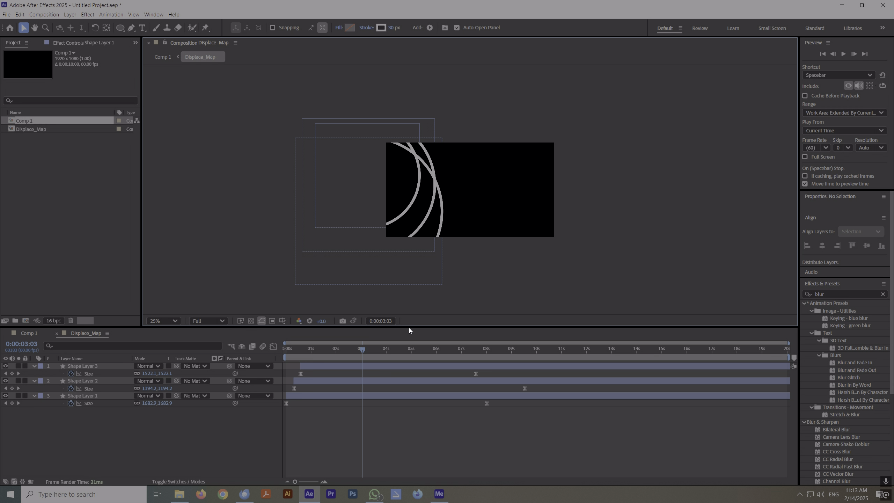
Duplicate the three shape layers above the originals and offset the copies to start just after Shape Layer 3, from about 0.8 s.
left_click_drag(363, 349, 376, 373)
left_click(73, 367)
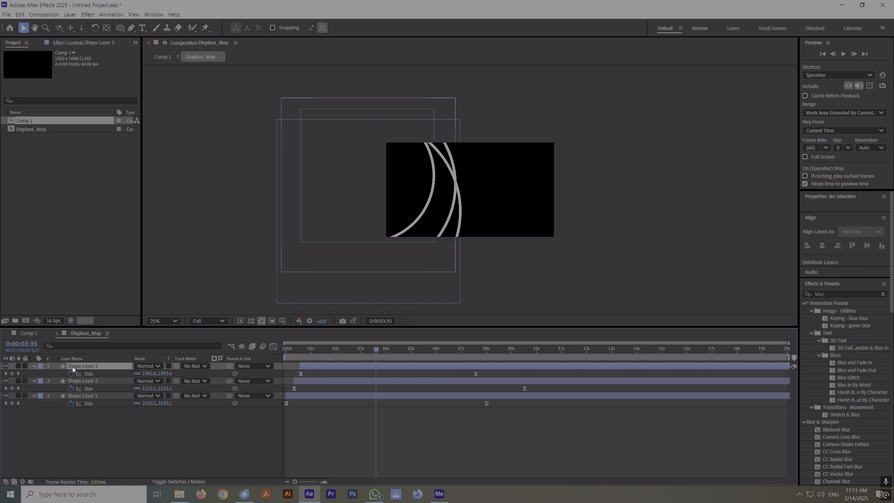
left_click(85, 395, "shift")
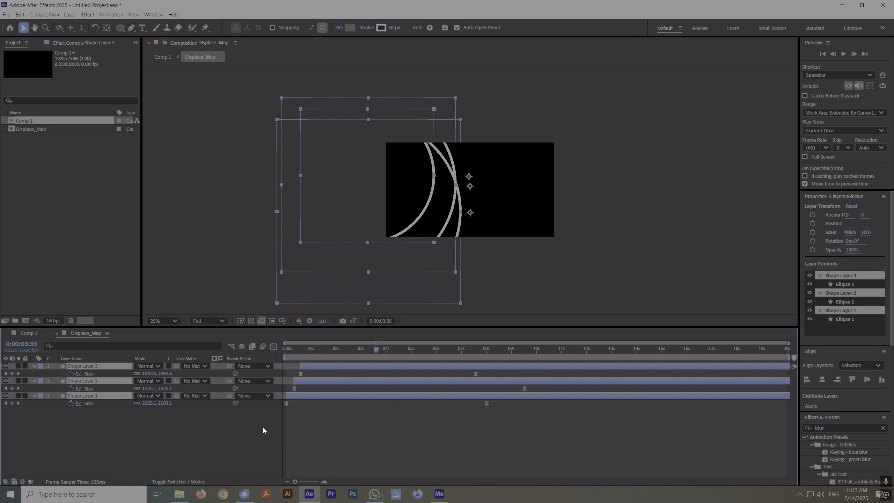
key("ctrl+d")
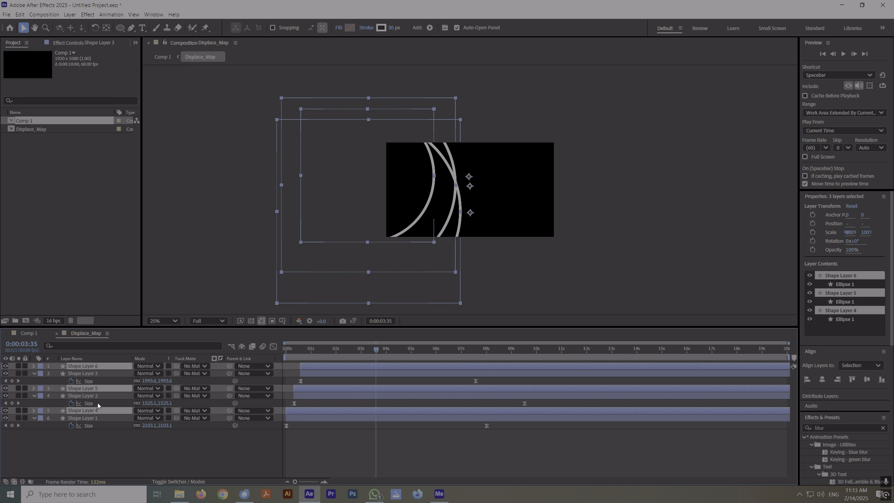
right_click(91, 388)
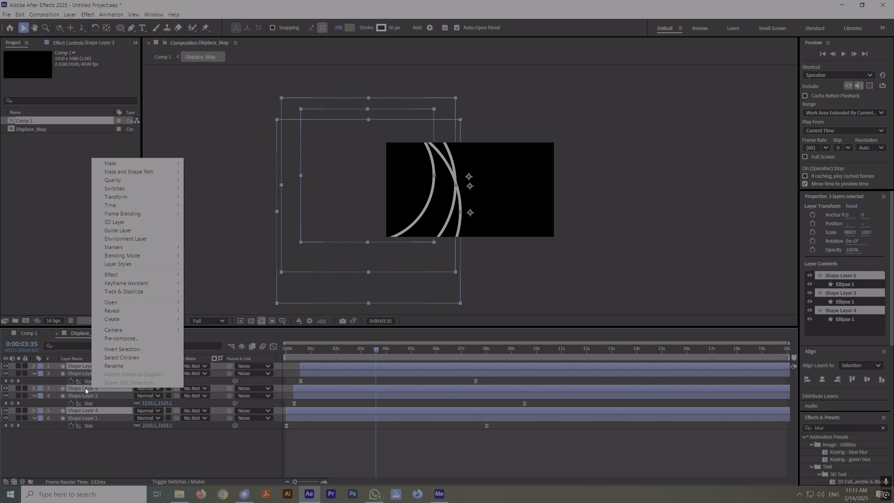
left_click(85, 388)
left_click_drag(85, 391, 93, 370)
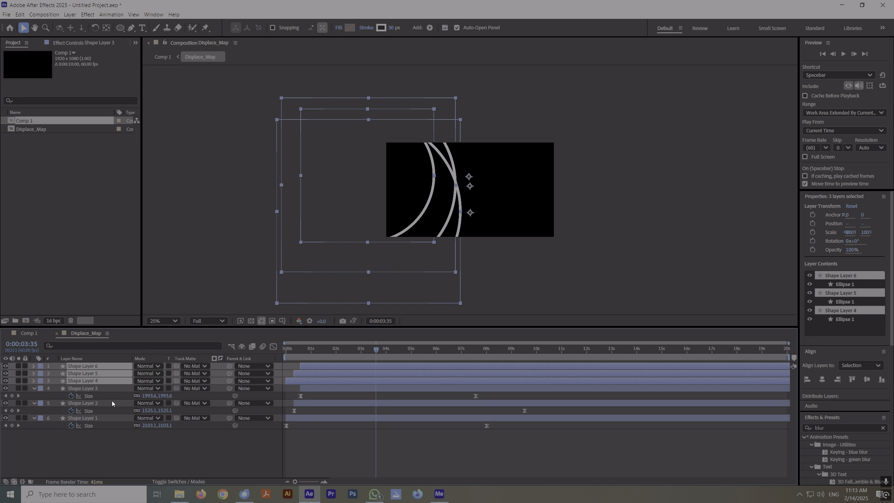
left_click_drag(285, 382, 260, 360)
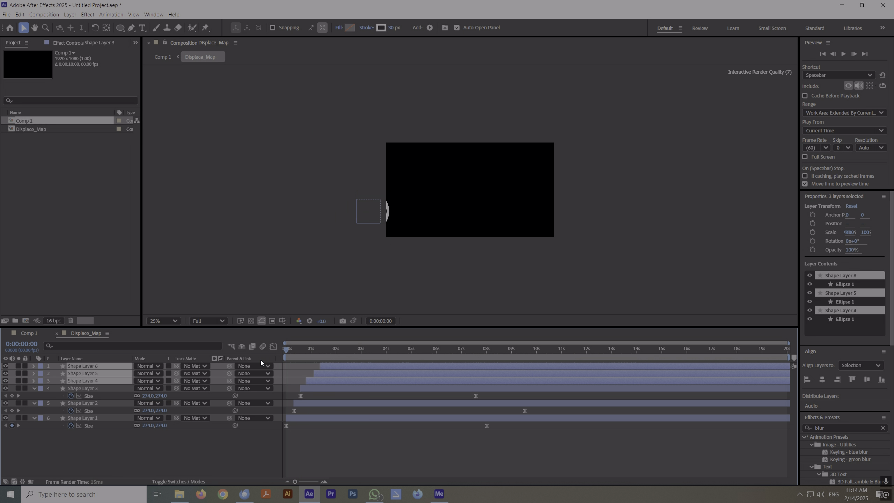
Duplicate all six shape layers, stack the copies above the originals and offset them to continue the stagger from about 1.7 s.
left_click(83, 419)
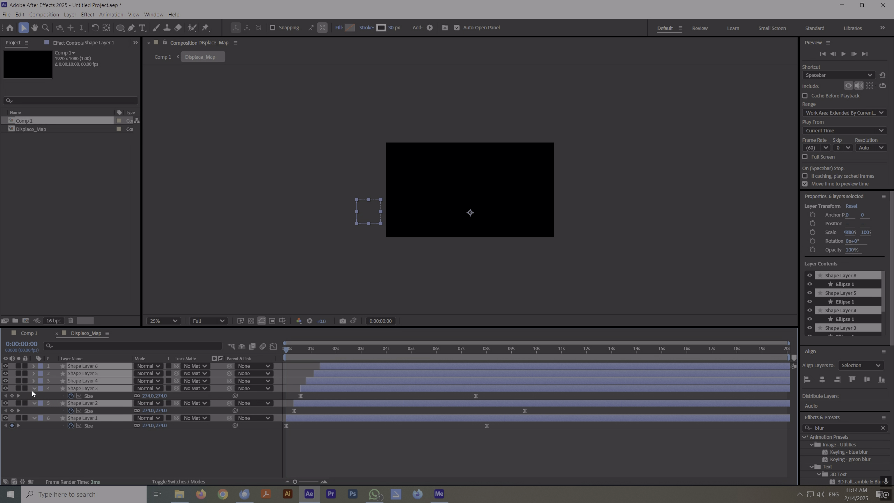
key("u")
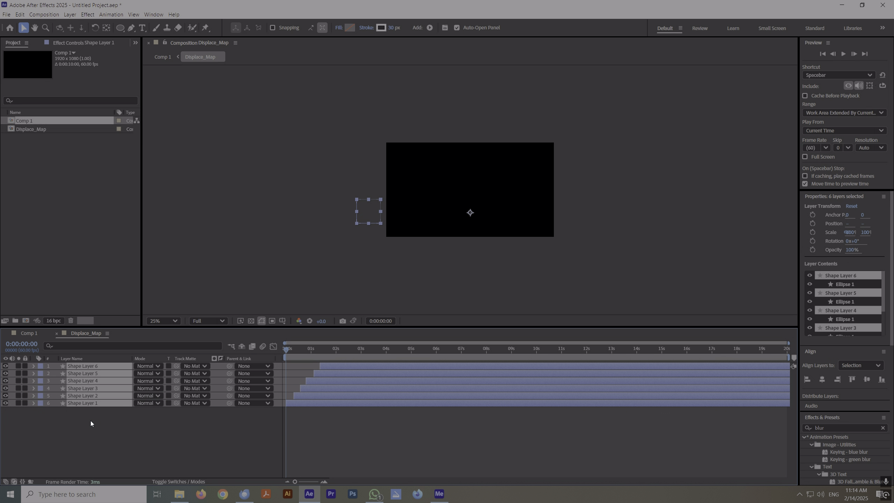
key("ctrl+d")
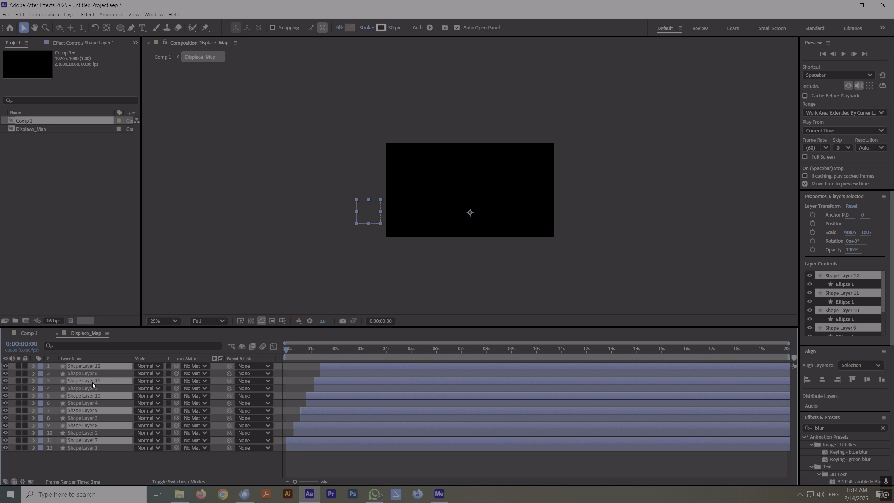
left_click_drag(92, 383, 97, 372)
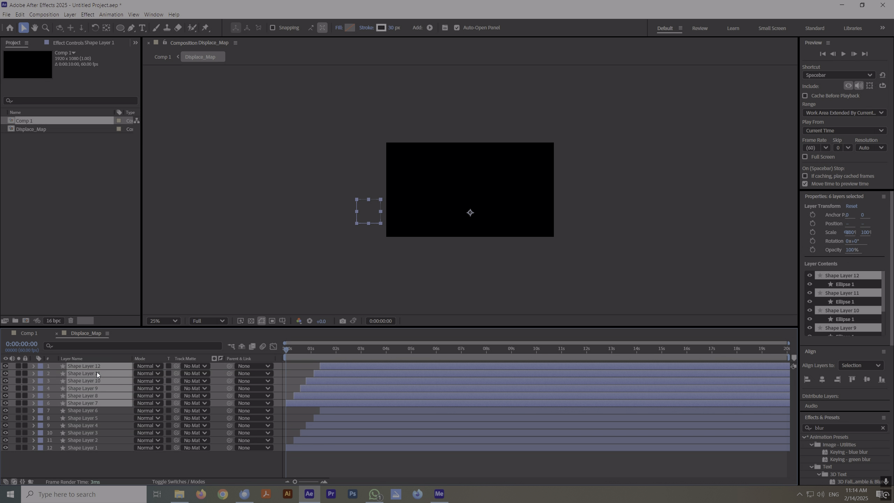
left_click_drag(302, 407, 339, 407)
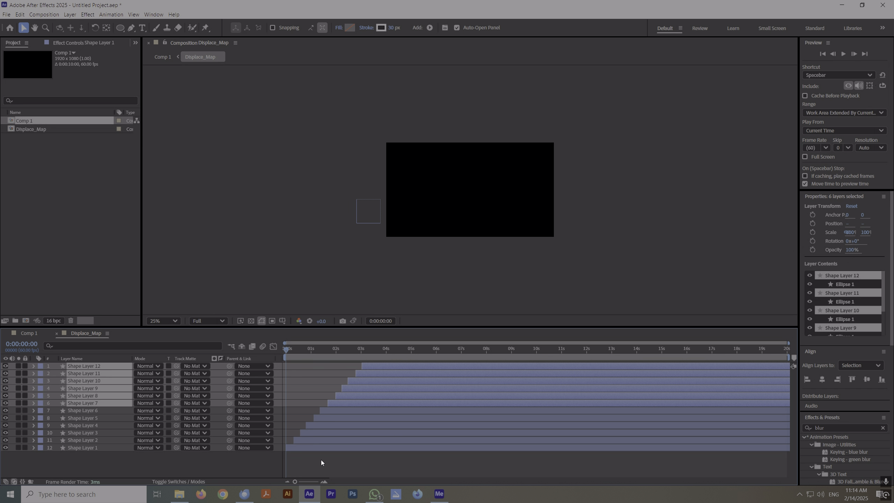
left_click(321, 461)
Set the stroke width of Shape Layers 3, 5, 7, 9 and 11 to 50 px.
left_click_drag(300, 352, 433, 373)
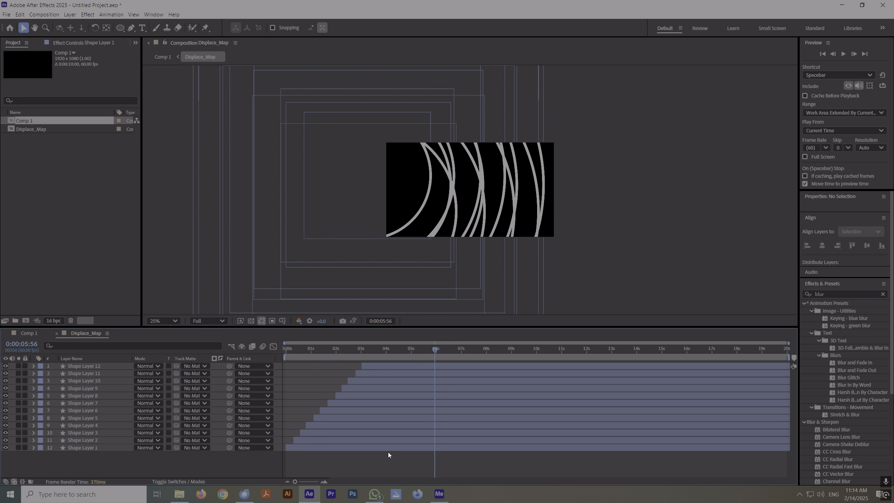
left_click(90, 374)
left_click(94, 388, "ctrl")
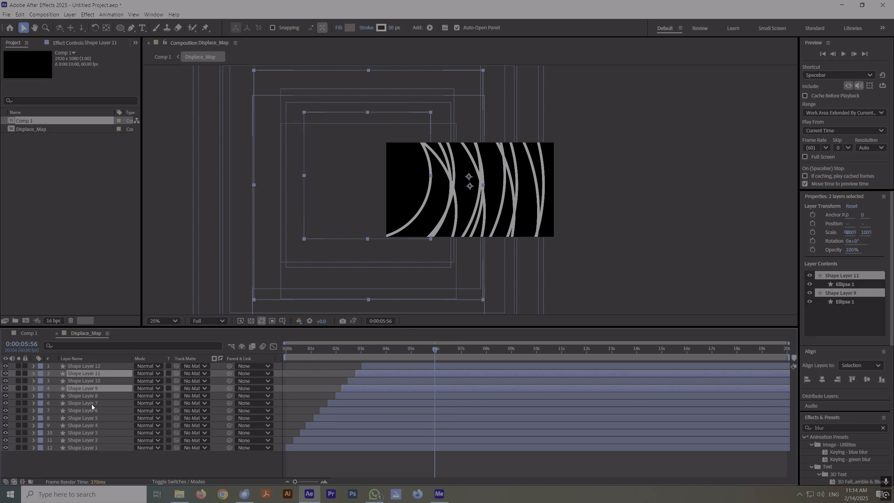
left_click(92, 404, "ctrl")
left_click(92, 418, "ctrl")
left_click(89, 433, "ctrl")
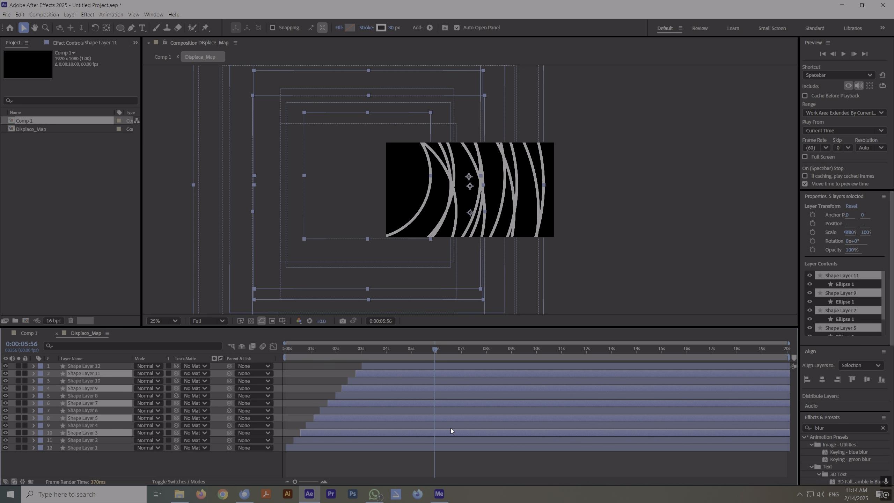
left_click(393, 29)
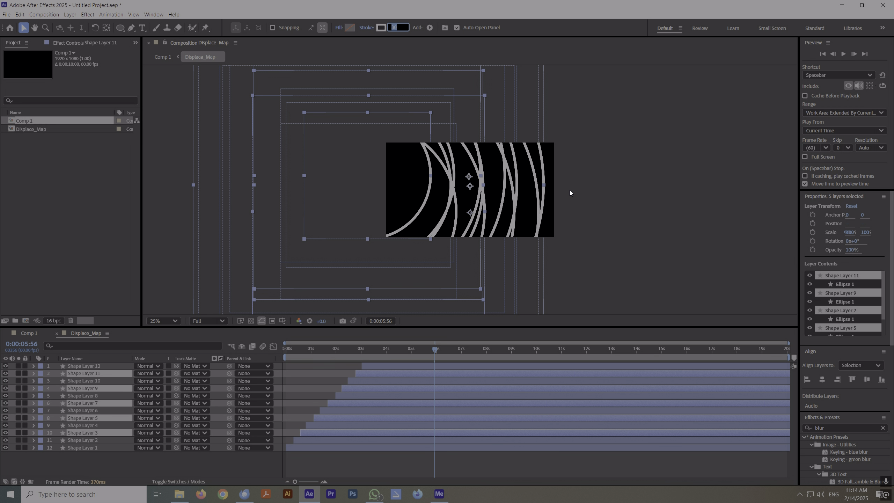
type("50")
key("Return")
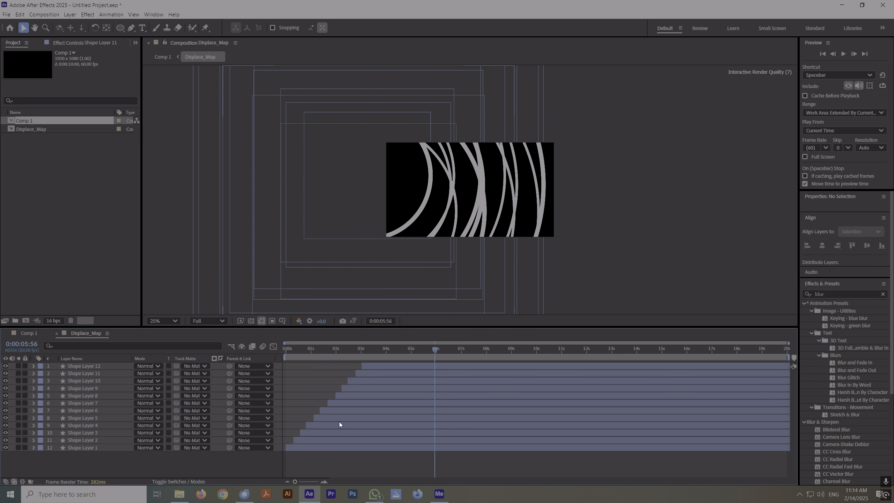
Shift the start times of Shape Layers 4 to 12 slightly so the rings begin at irregular intervals.
left_click_drag(330, 412, 359, 368)
left_click_drag(313, 424, 317, 426)
At about 4:17 in the timeline, move the Shape Layer 12 ring up to about position 960, 140.
left_click_drag(429, 348, 395, 355)
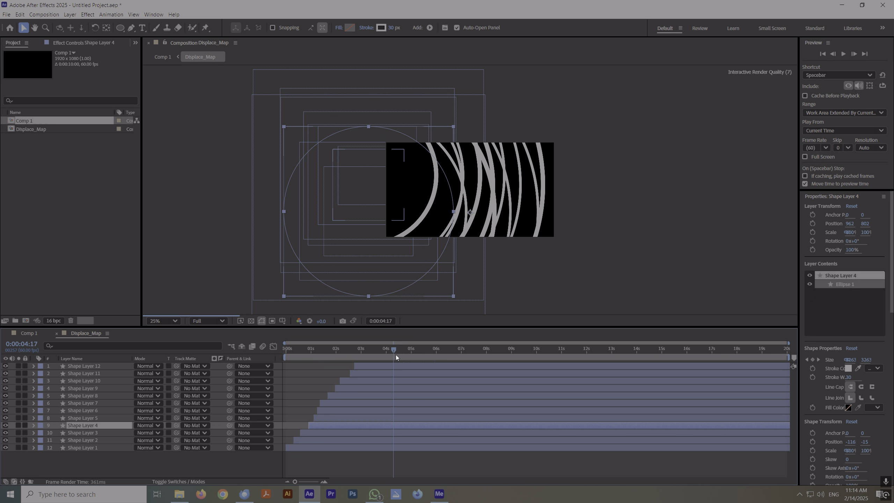
left_click(93, 365)
key("shift+Up")
key("shift+Up")
key("shift+Up")
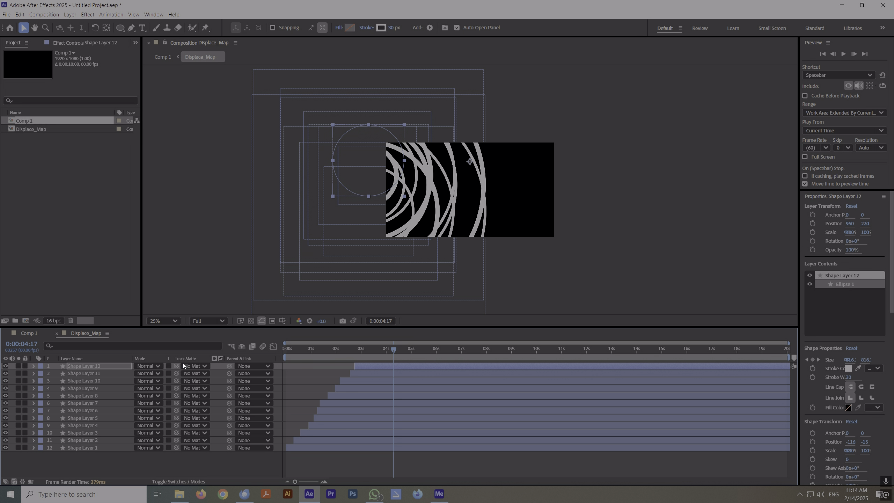
key("shift+Up")
key("shift+Up")
key("shift+Up")
key("shift+Up")
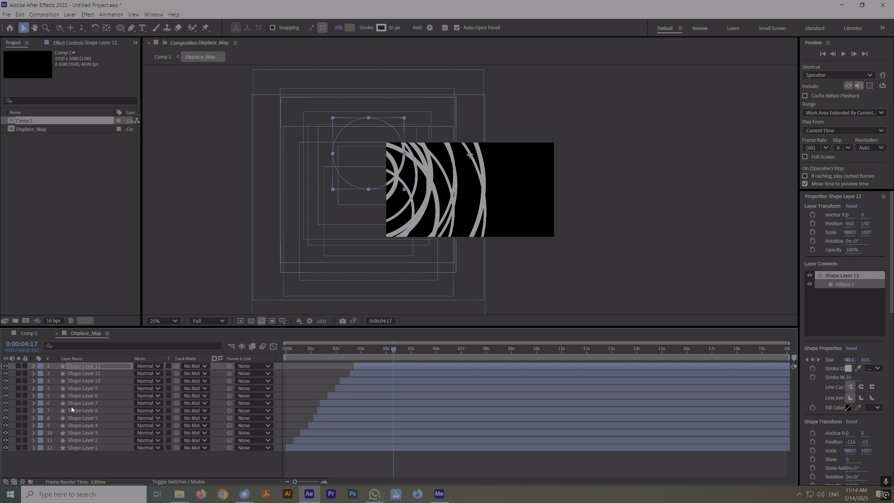
Lower the Shape Layer 4 ring and move the Shape Layer 6 ring down to about position 960, 860.
left_click(88, 425)
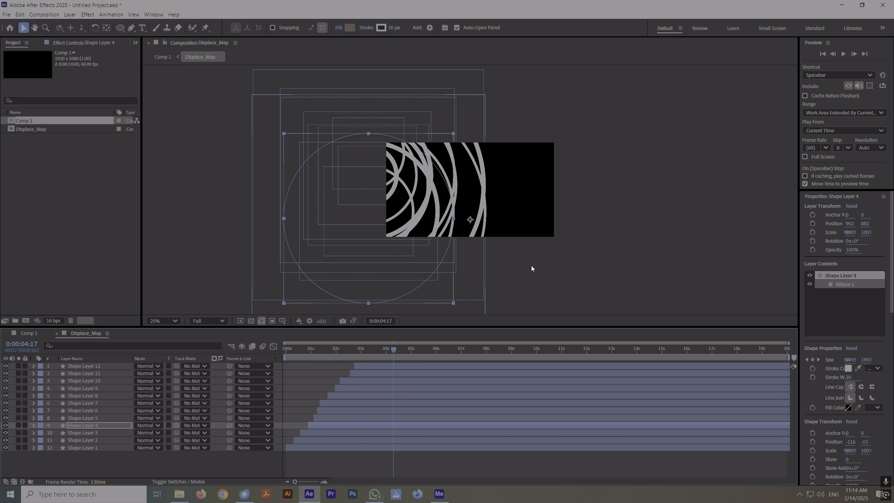
left_click(88, 410)
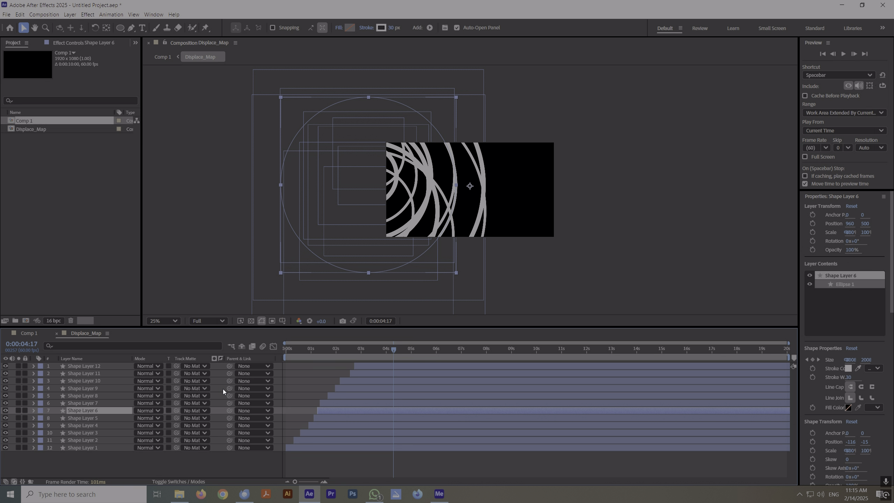
key("shift+Down")
key("shift+Down")
key("shift+Down")
key("shift+Down")
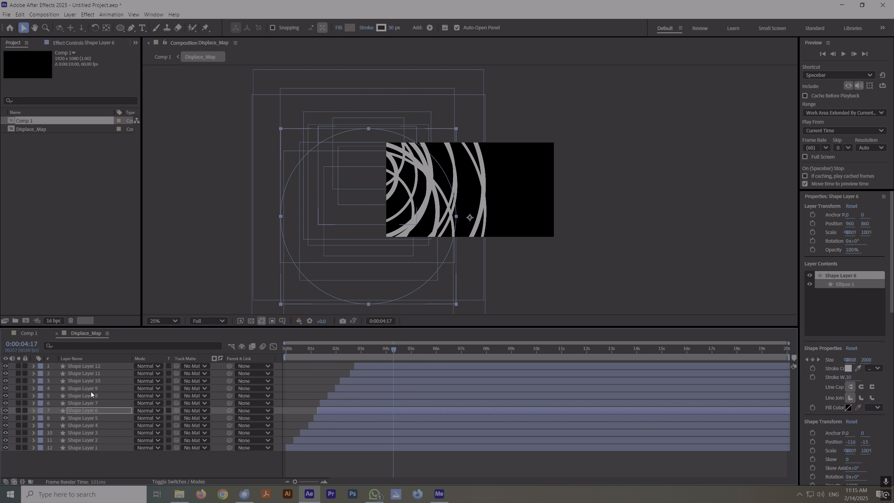
Move the Shape Layer 9 ring up to about position 960, 180.
left_click(90, 389)
key("shift+Up")
key("shift+Up")
key("shift+Up")
key("shift+Up")
key("shift+Up")
key("shift+Up")
key("shift+Up")
key("shift+Up")
key("shift+Up")
key("shift+Up")
key("shift+Up")
key("shift+Up")
key("shift+Up")
key("shift+Up")
key("shift+Up")
key("shift+Up")
key("shift+Up")
key("shift+Up")
key("shift+Up")
key("shift+Up")
key("shift+Up")
key("shift+Up")
key("shift+Up")
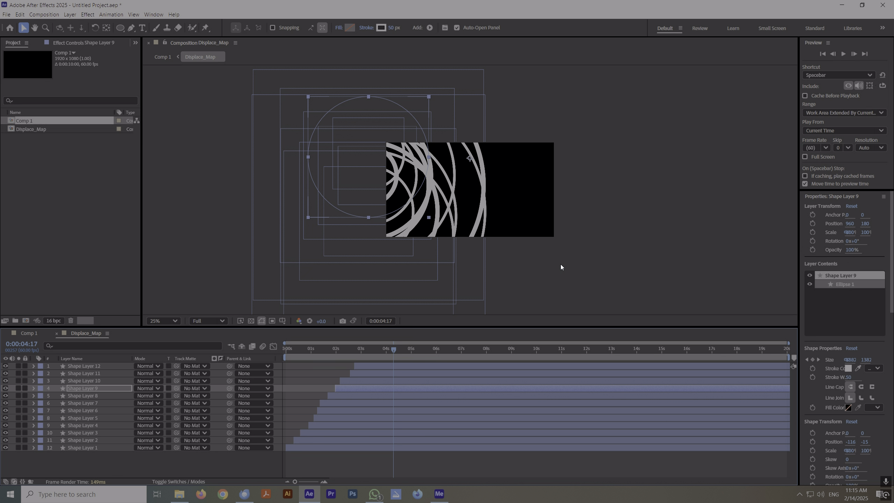
Move the Shape Layer 4 ring further down to about position 962, 1202.
left_click(98, 425)
key("shift+Down")
key("shift+Down")
key("shift+Down")
key("shift+Down")
key("shift+Down")
key("shift+Down")
key("shift+Down")
key("shift+Down")
key("shift+Down")
key("shift+Down")
key("shift+Down")
key("shift+Down")
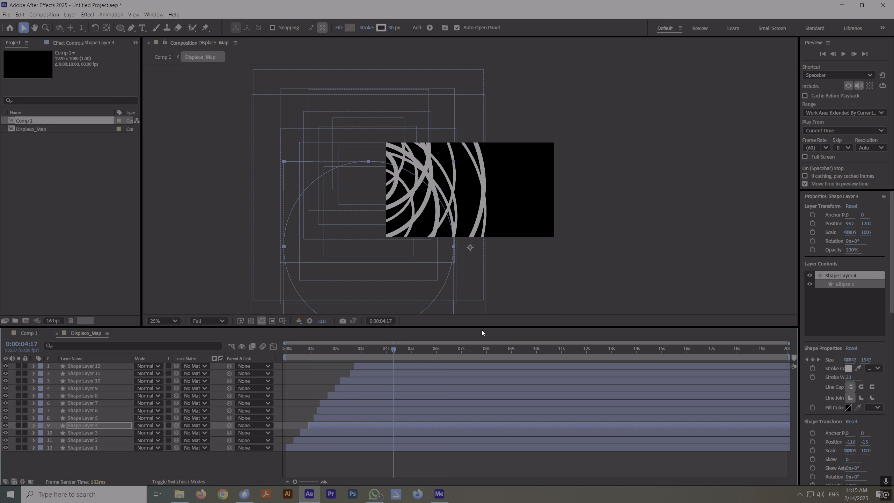
Move the Shape Layer 2 ring up to about position 948, 72.
left_click(114, 439)
key("shift+Up")
key("shift+Up")
key("shift+Up")
key("shift+Up")
key("shift+Up")
key("shift+Up")
key("shift+Up")
key("shift+Up")
key("shift+Up")
key("shift+Up")
key("shift+Up")
key("shift+Up")
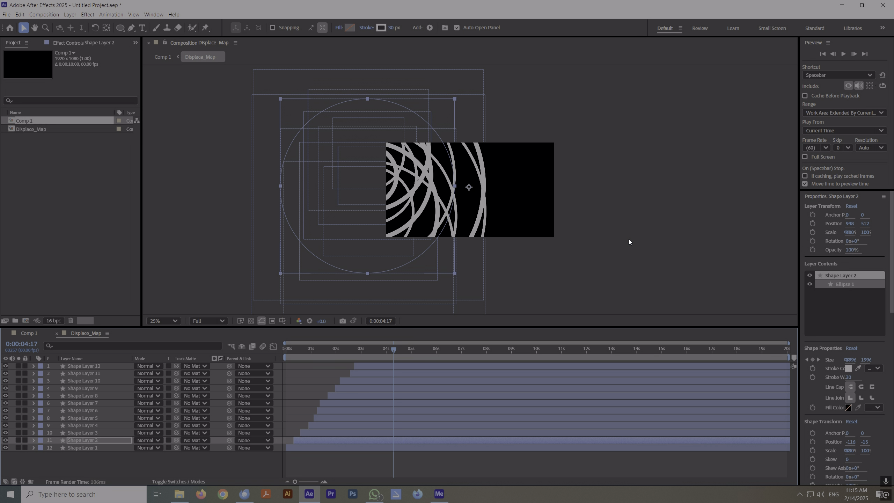
key("shift+Up")
key("shift+Up")
key("shift+Up")
key("shift+Up")
key("shift+Up")
key("shift+Up")
key("shift+Up")
key("shift+Up")
key("shift+Up")
key("shift+Up")
key("shift+Up")
key("shift+Up")
key("shift+Up")
key("shift+Up")
key("shift+Up")
key("shift+Up")
key("shift+Up")
key("shift+Up")
key("shift+Up")
key("shift+Up")
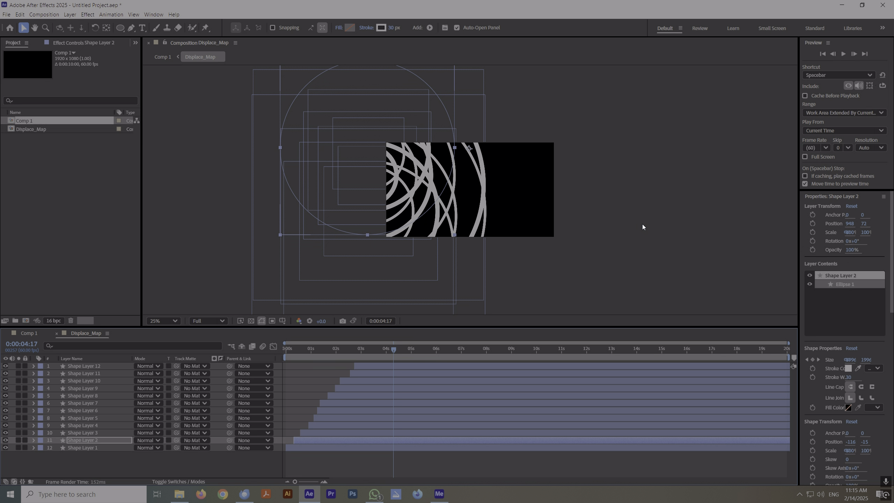
Duplicate all twelve shape layers above the originals and offset the copies to start just after Shape Layer 12, from about 3 s.
left_click(551, 247)
left_click_drag(393, 349, 444, 349)
key("ctrl+a")
key("ctrl+d")
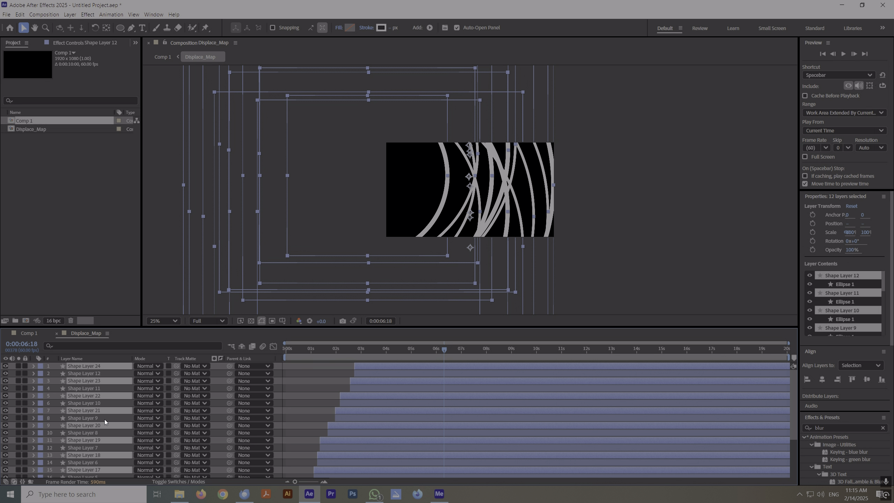
left_click_drag(95, 426, 106, 372)
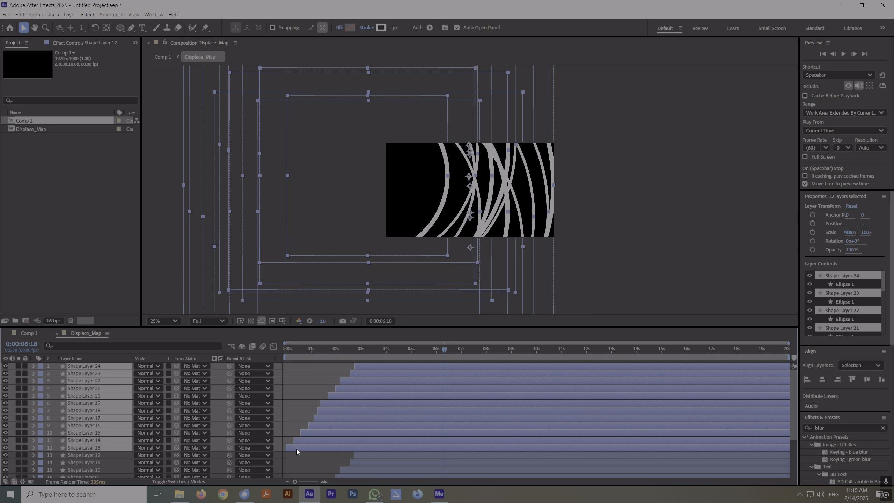
left_click_drag(296, 449, 373, 454)
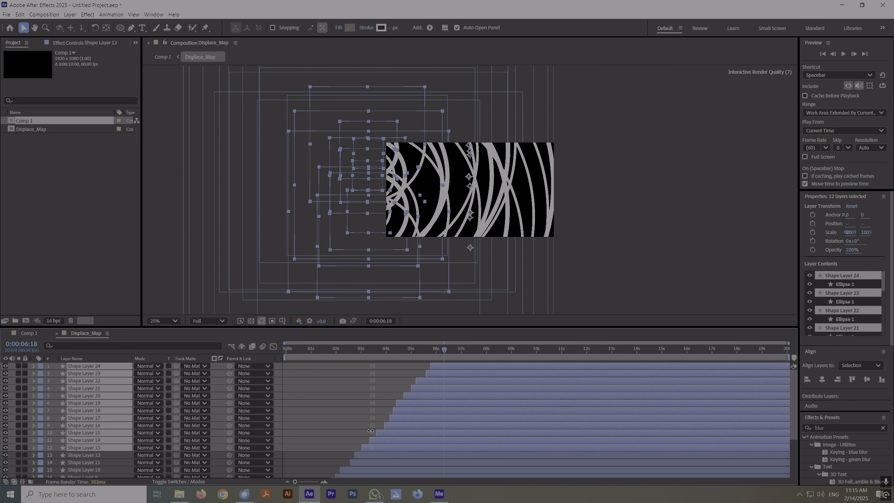
Enlarge the timeline area, go to about 9:23 and duplicate Shape Layers 16 to 24.
left_click_drag(389, 327, 389, 295)
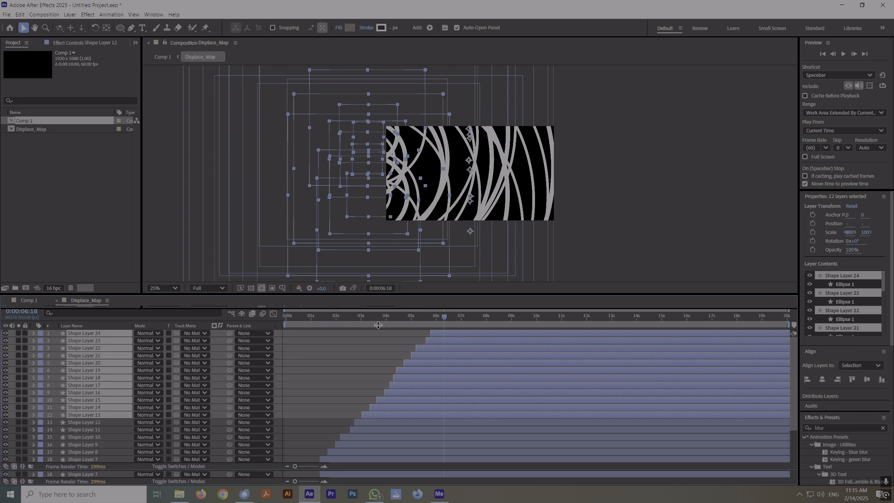
left_click_drag(444, 317, 522, 317)
left_click(85, 333)
left_click(88, 392, "shift")
key("ctrl+d")
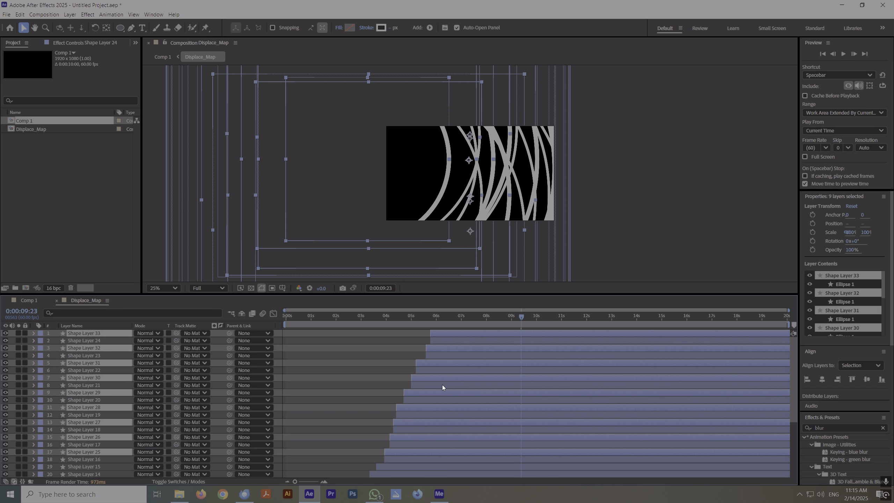
Bring Shape Layers 25 to 33 to the top of the stack and offset them to start just after Shape Layer 24, from about 6.1 s.
key("ctrl+shift+bracketright")
left_click_drag(393, 393, 450, 392)
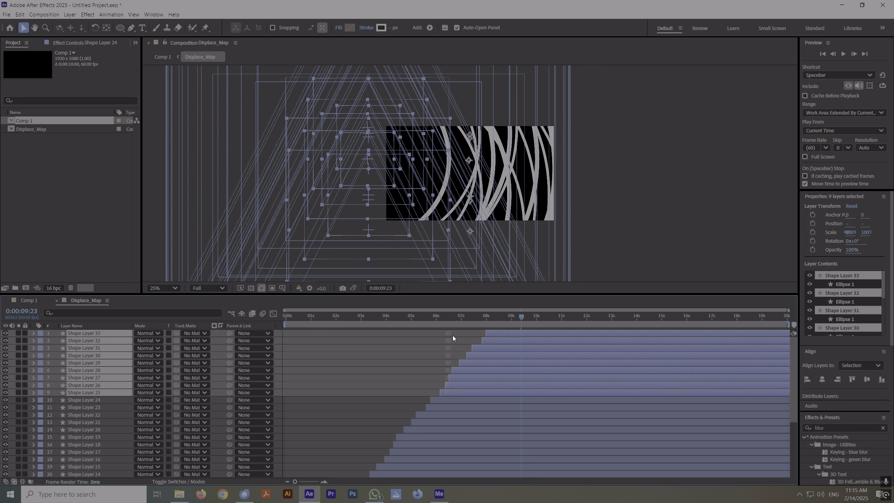
left_click_drag(511, 317, 526, 319)
key("ctrl+shift+a")
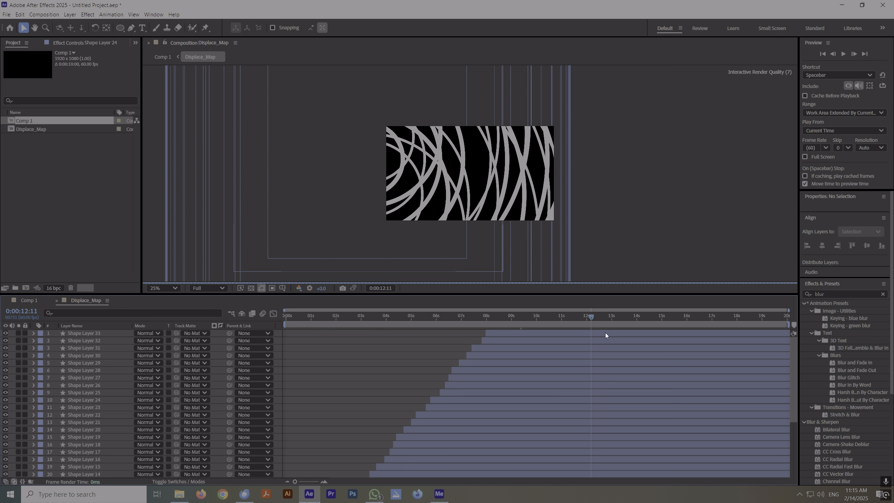
left_click(590, 319)
left_click_drag(591, 316, 530, 317)
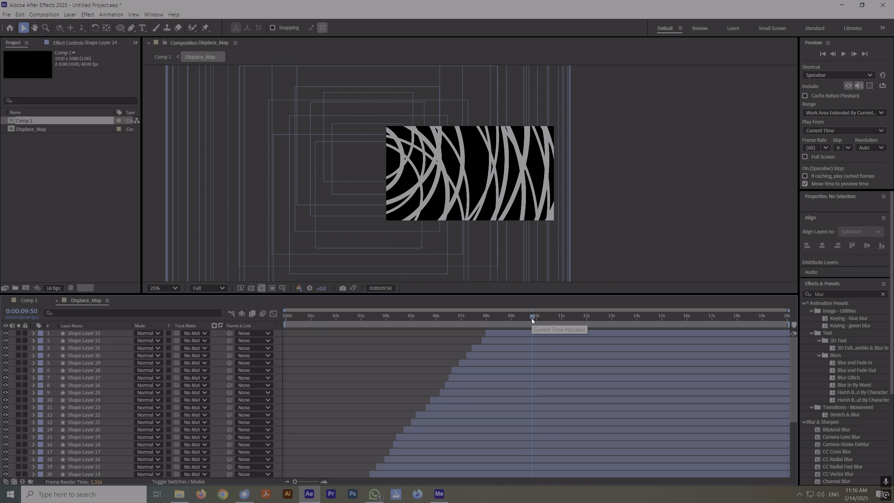
left_click_drag(532, 319, 517, 318)
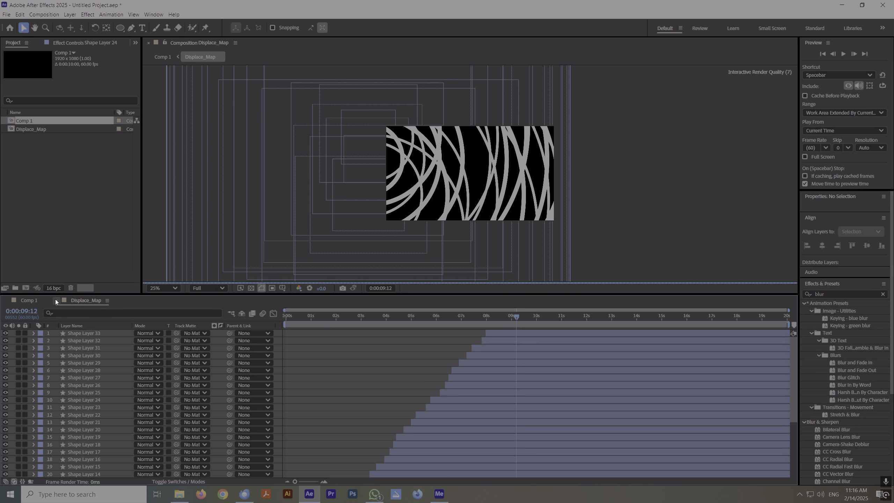
Pre-compose all 33 shape layers into a new composition named Circles, moving all attributes into it.
left_click_drag(51, 295, 51, 168)
key("ctrl+a")
key("ctrl+shift+c")
type("C")
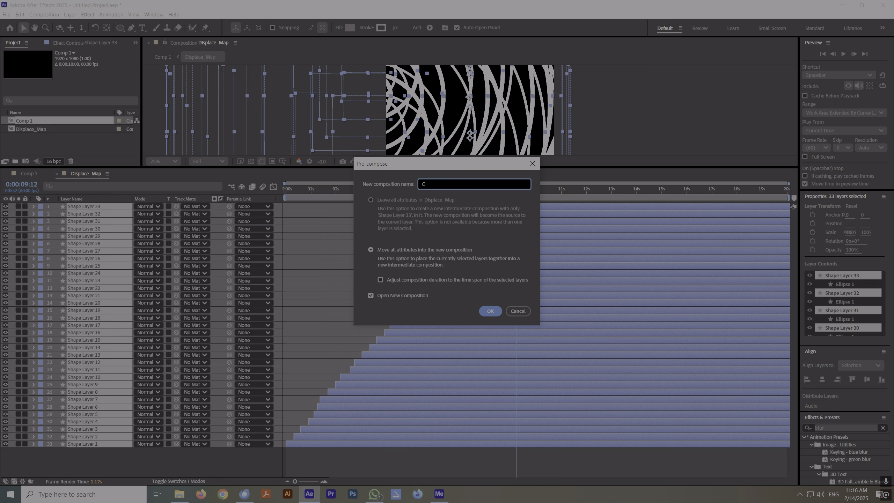
type("ircler")
left_click(480, 311)
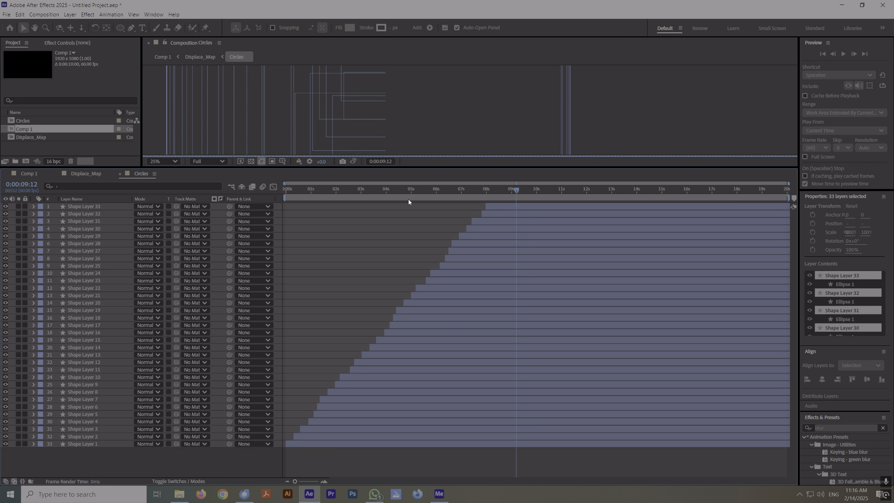
left_click_drag(424, 181, 452, 280)
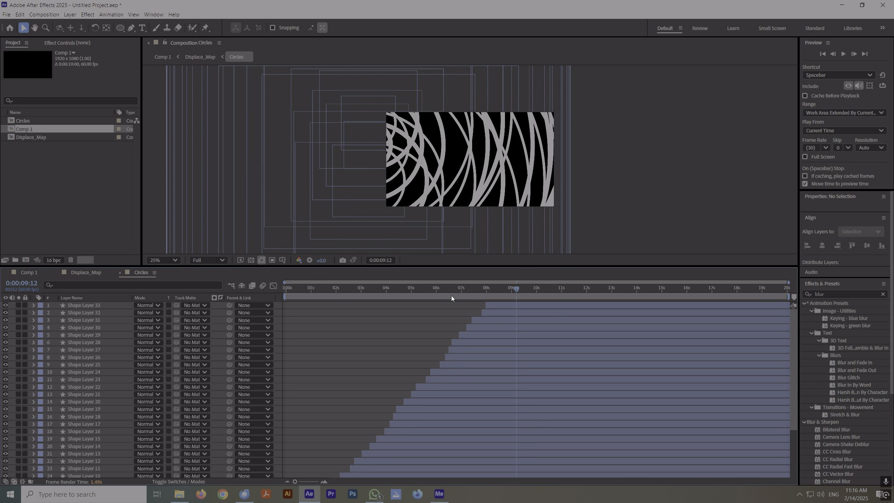
Close the Circles timeline and set the Displace_Map composition's duration to 0:00:10:00.
left_click(120, 273)
key("ctrl+k")
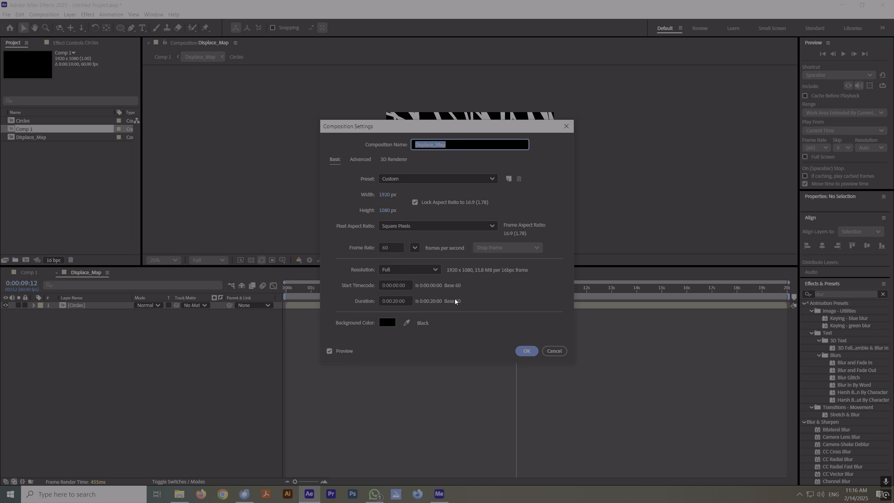
left_click(395, 300)
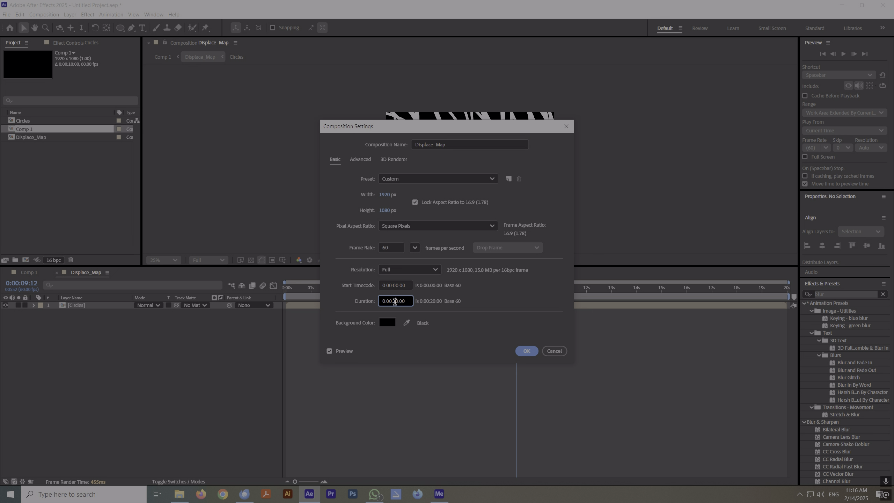
left_click(525, 351)
Add a layer marker to the Circles layer at 0:00:07:00.
left_click_drag(293, 289, 638, 318)
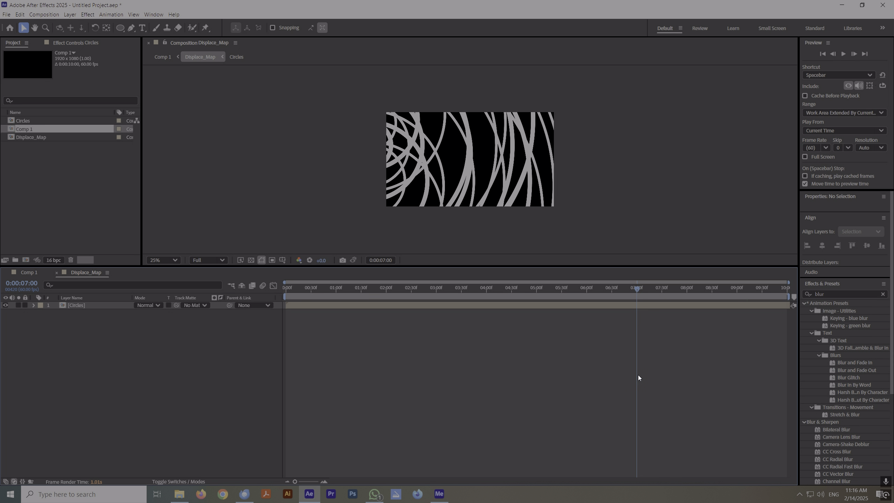
left_click(638, 305)
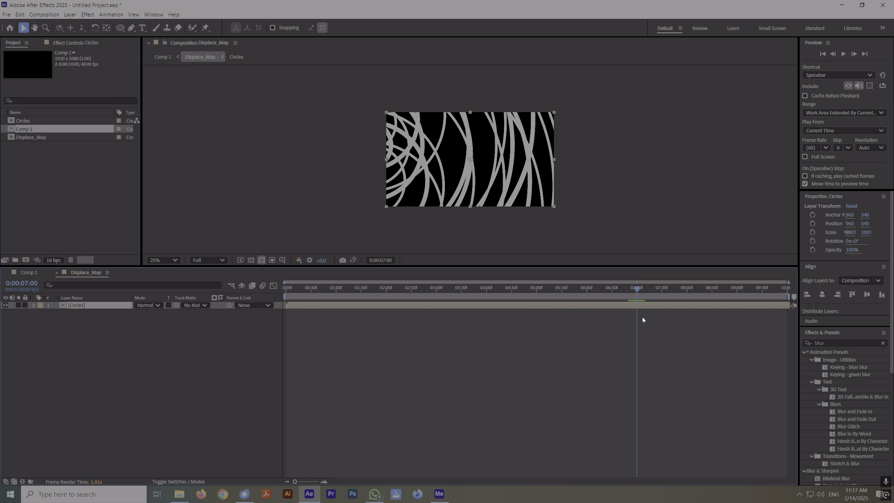
key("KP_Multiply")
right_click(637, 307)
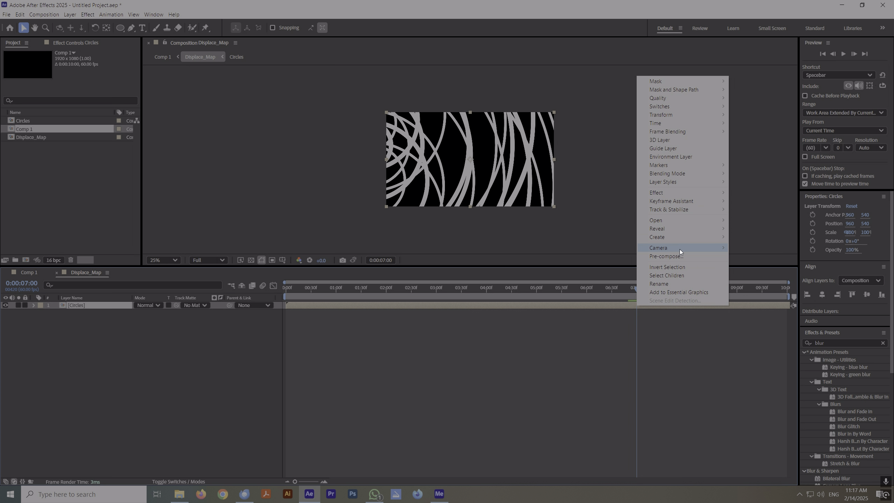
mouse_move(676, 167)
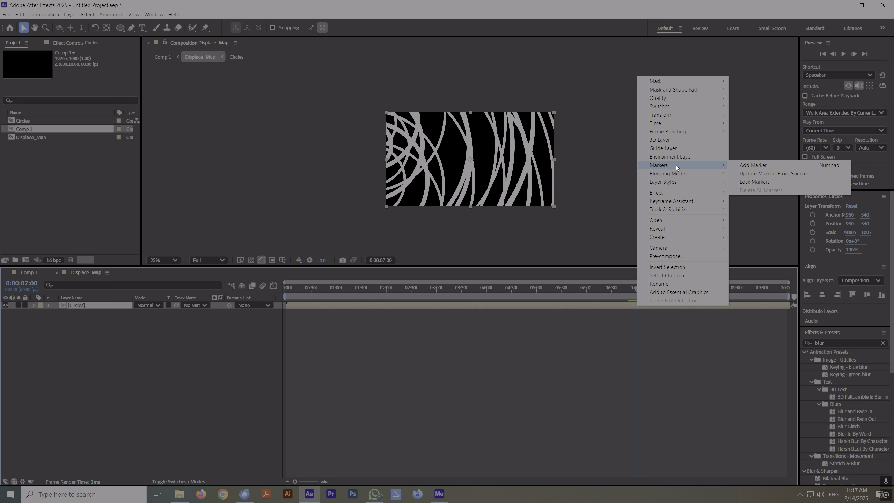
left_click(757, 164)
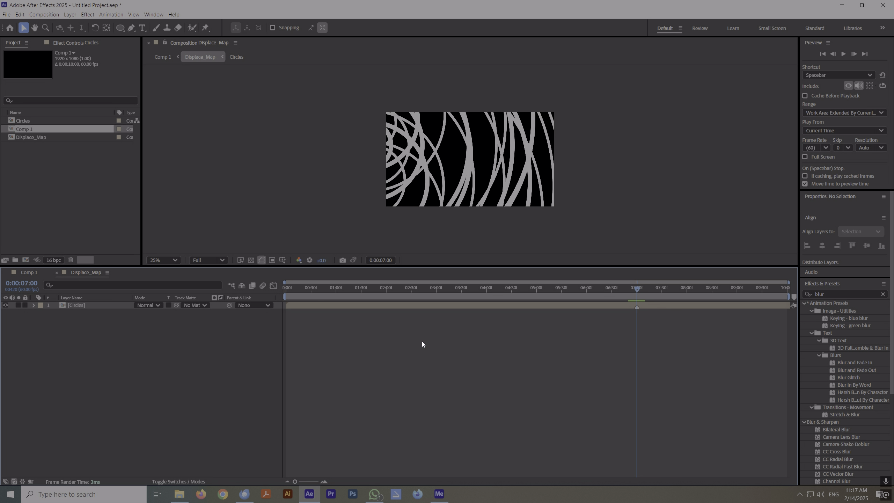
Apply Fast Box Blur to the Circles layer with a blur radius of 75.
left_click(83, 306)
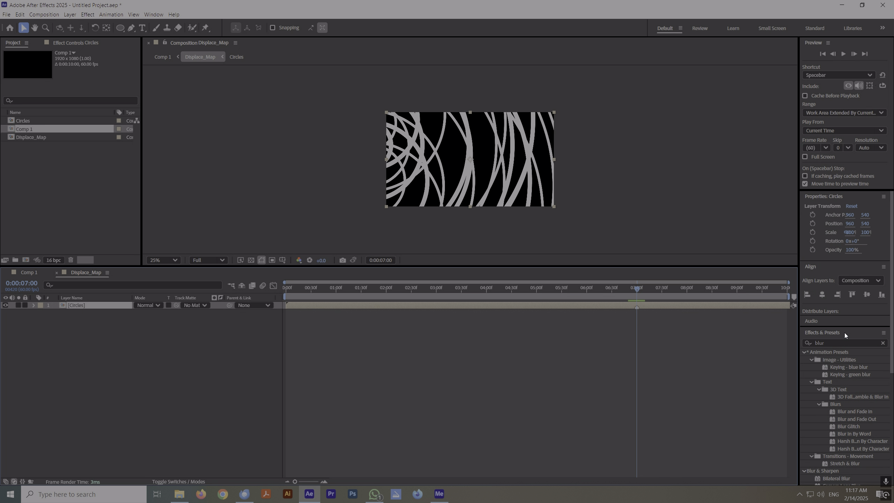
left_click(833, 343)
key("BackSpace")
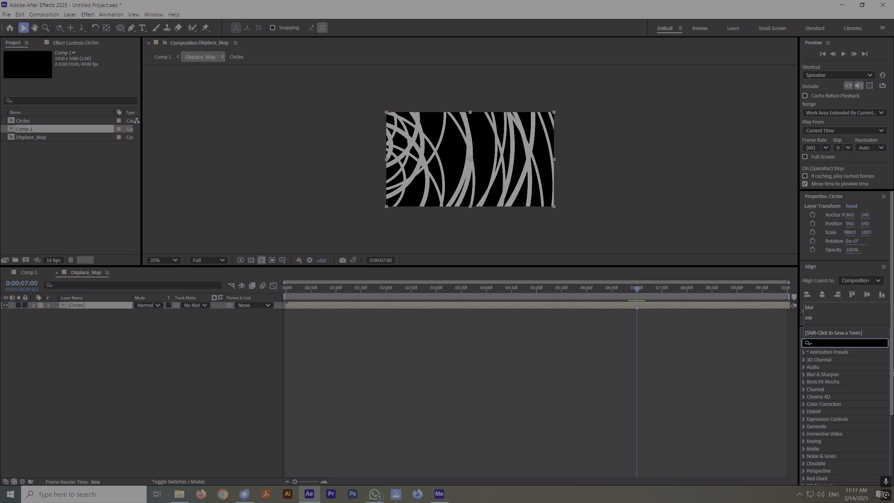
type("blur")
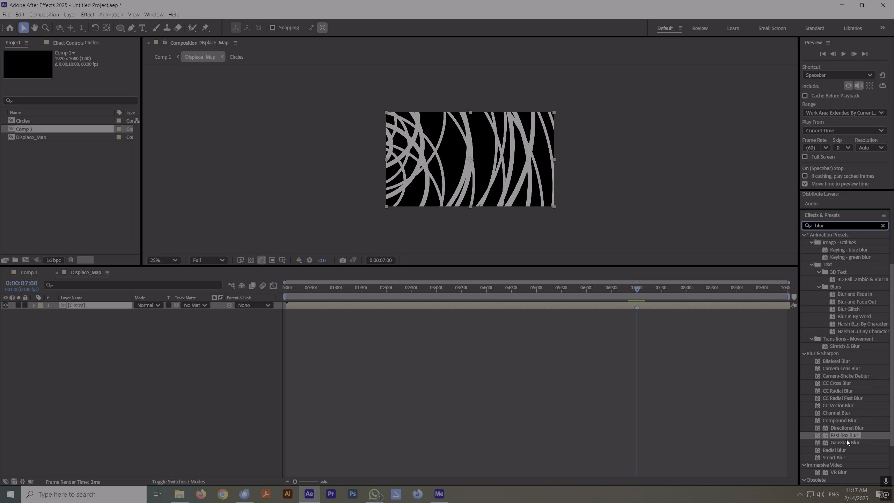
left_click_drag(850, 436, 116, 305)
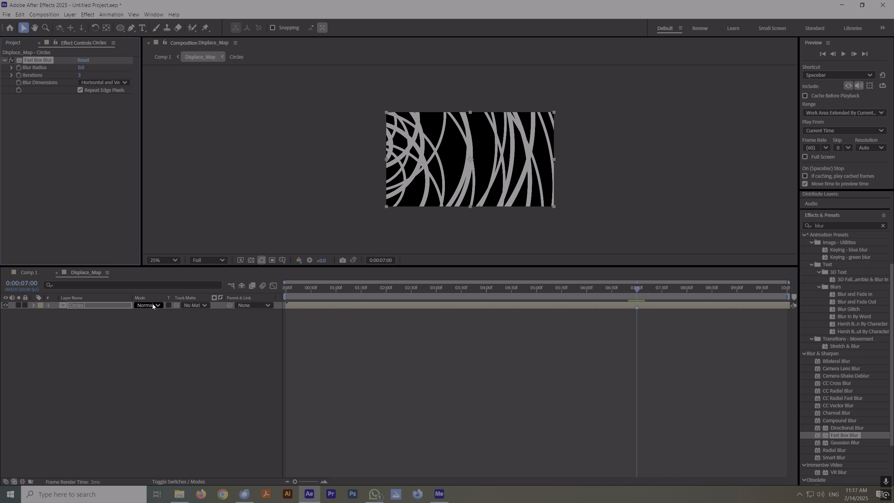
left_click(81, 67)
type("75")
key("Return")
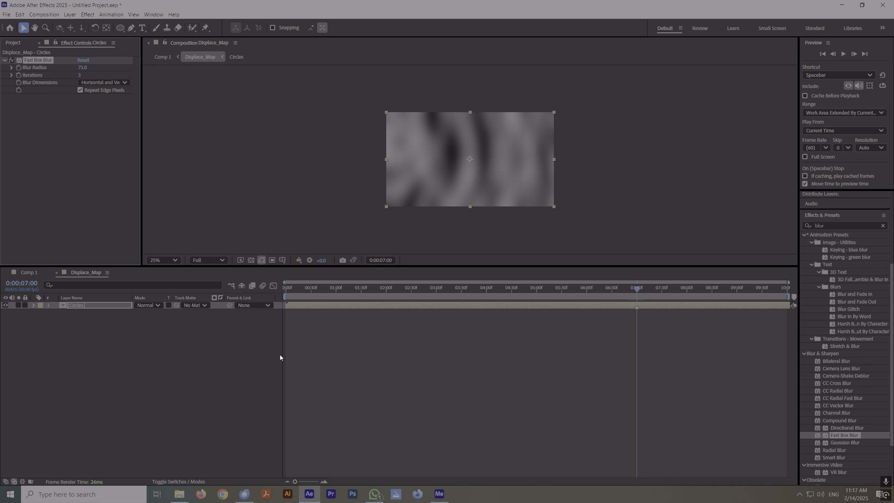
Draw a rectangular mask on the Circles layer that excludes a narrow strip along the frame's left edge and extends past the other three edges.
left_click(209, 355)
left_click(90, 306)
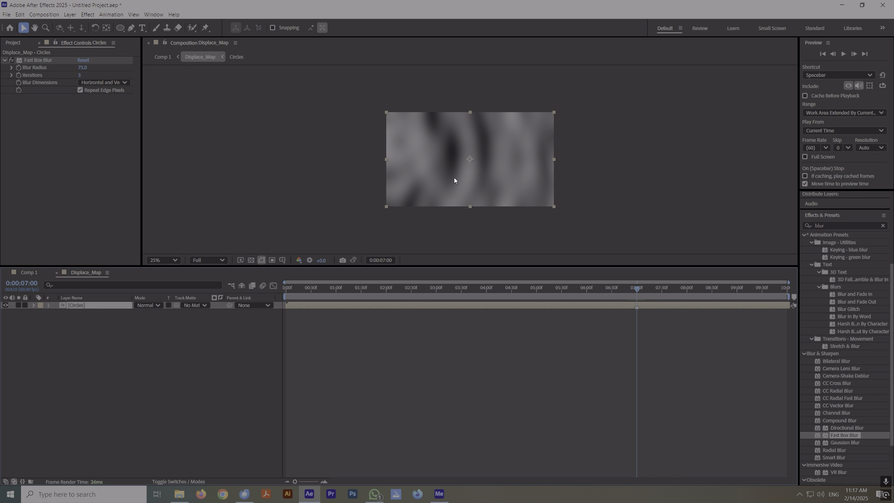
left_click(122, 28)
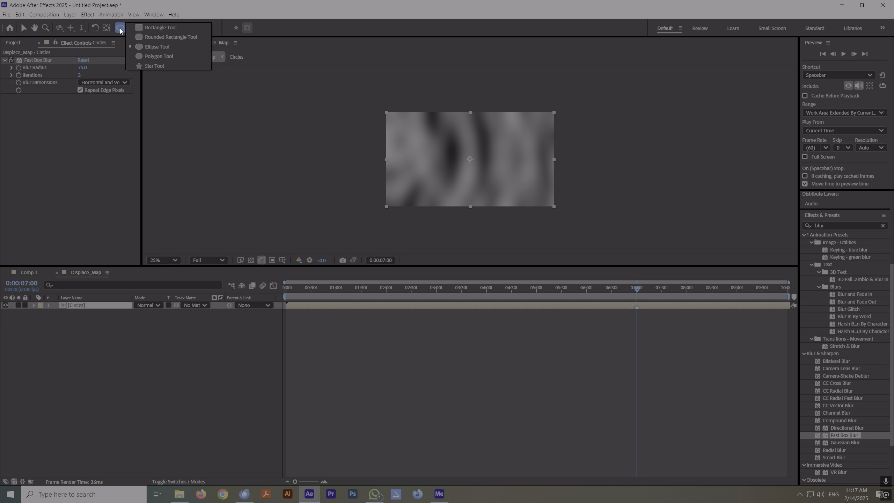
left_click(138, 28)
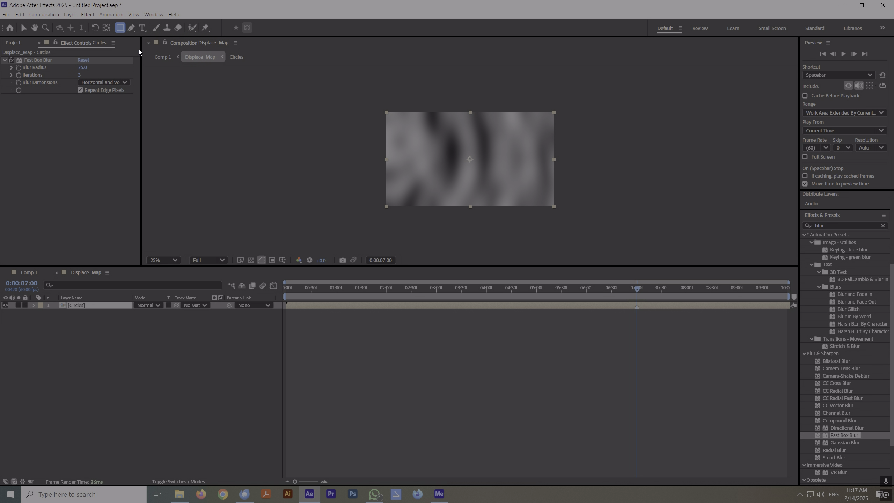
left_click(82, 307)
left_click_drag(577, 98, 402, 216)
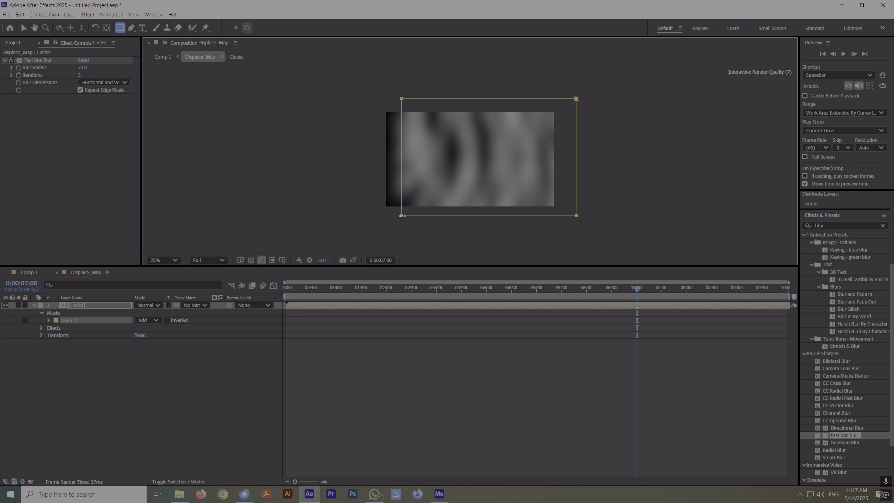
left_click_drag(402, 216, 402, 216)
key("v")
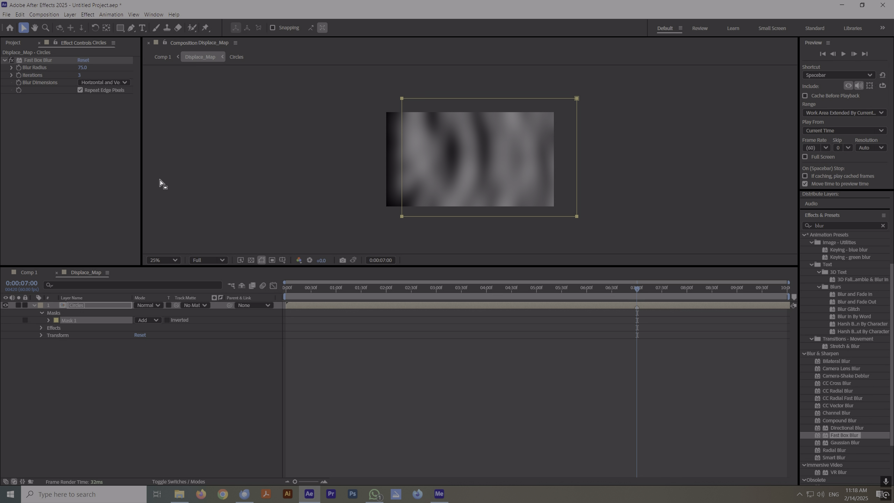
left_click(261, 162)
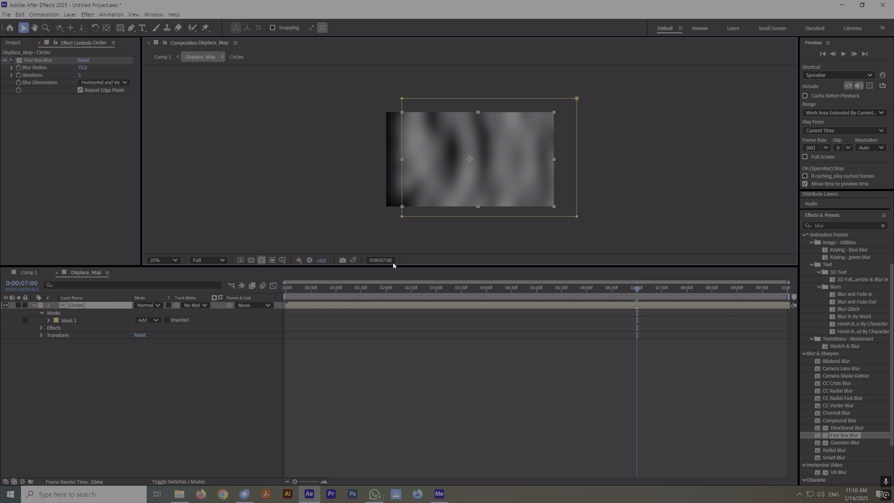
left_click(671, 221)
left_click(76, 308)
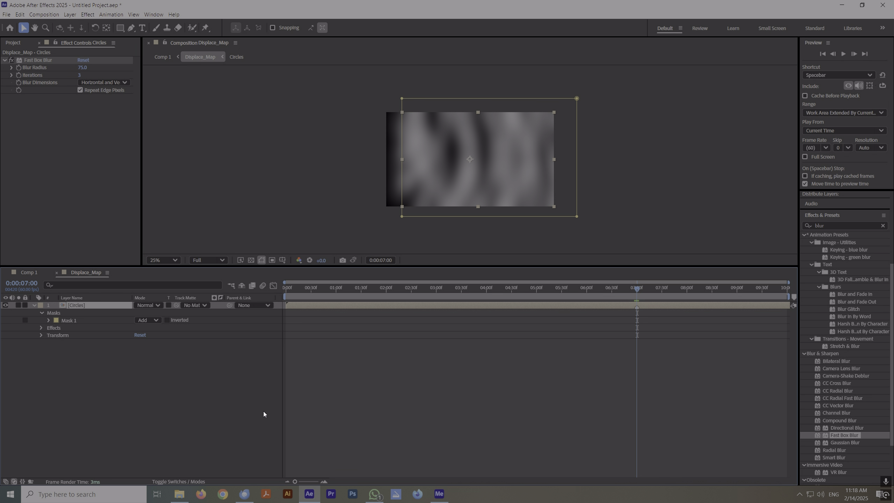
left_click(202, 391)
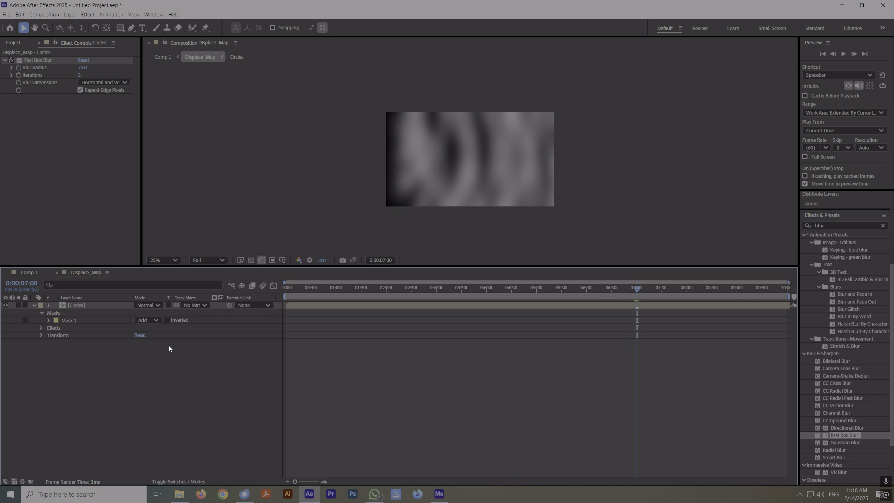
Duplicate the masked Circles layer and shift the lower copy earlier so its marker sits at 0:00:00:00.
left_click(78, 306)
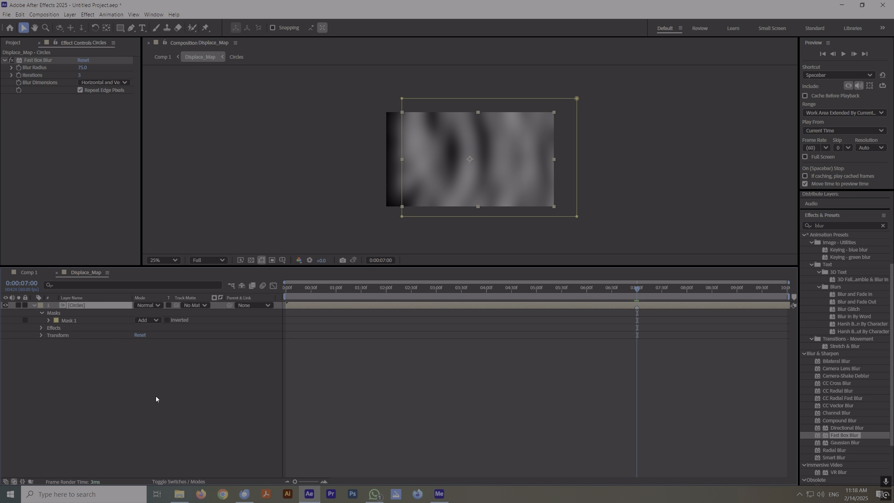
key("ctrl+d")
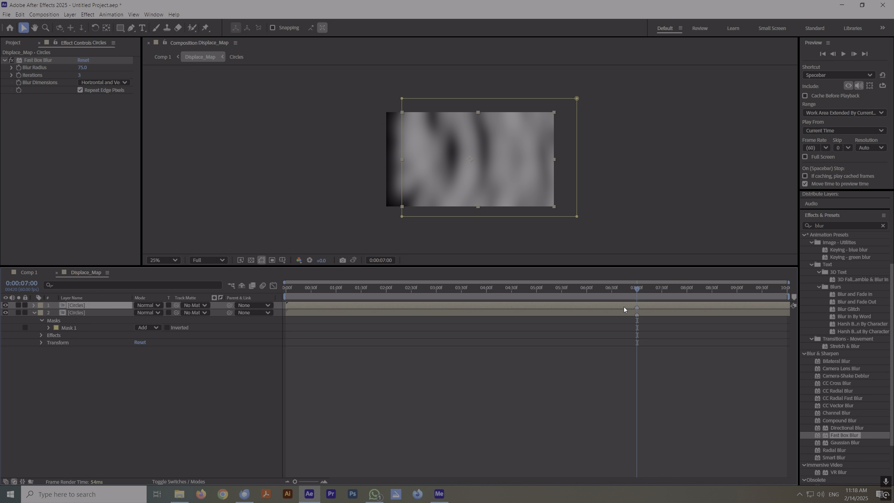
left_click(650, 313)
left_click_drag(650, 313, 302, 316)
key("Home")
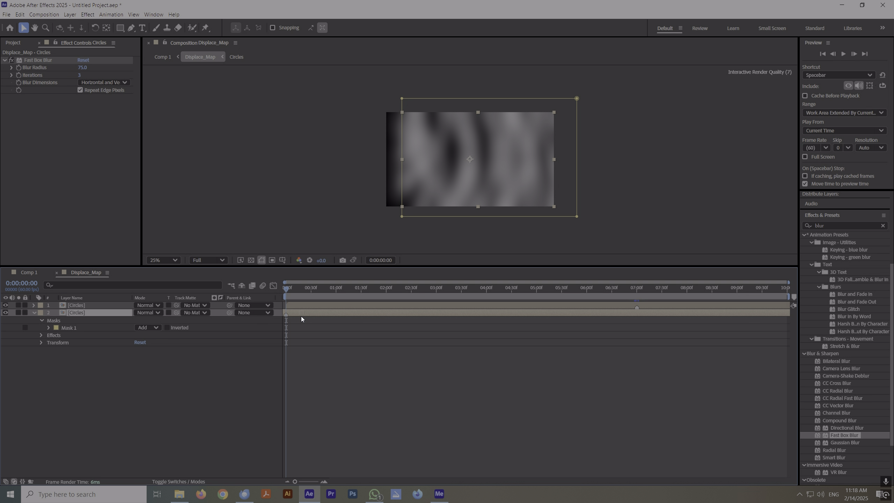
key("equal")
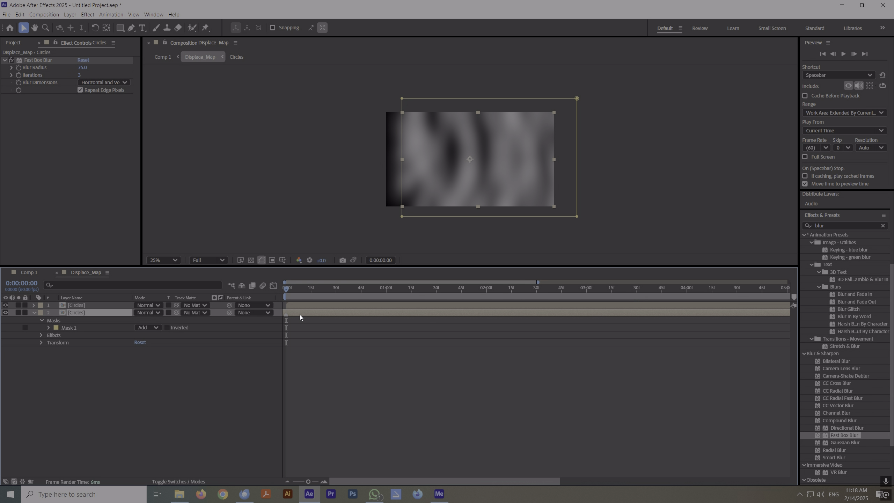
key("equal")
key("minus")
key("minus")
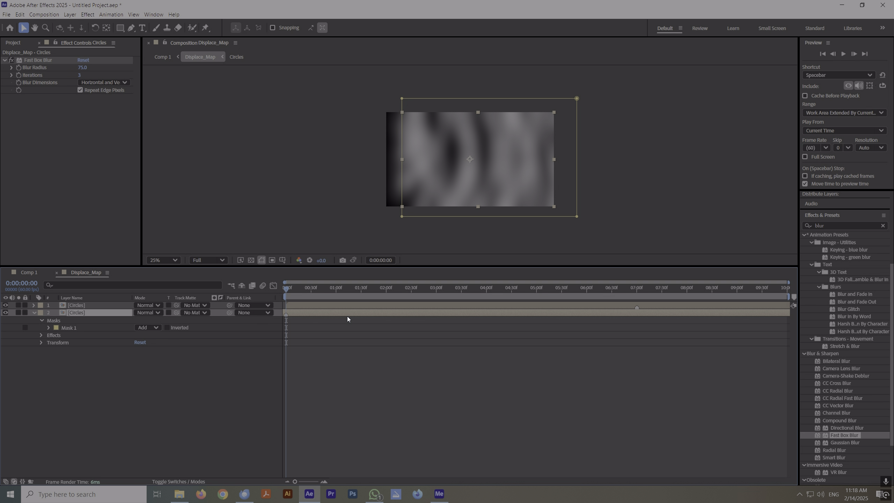
Shift the upper Circles copy later so its marker lines up with the composition's last frame at 0:00:09:59.
left_click(419, 307)
key("End")
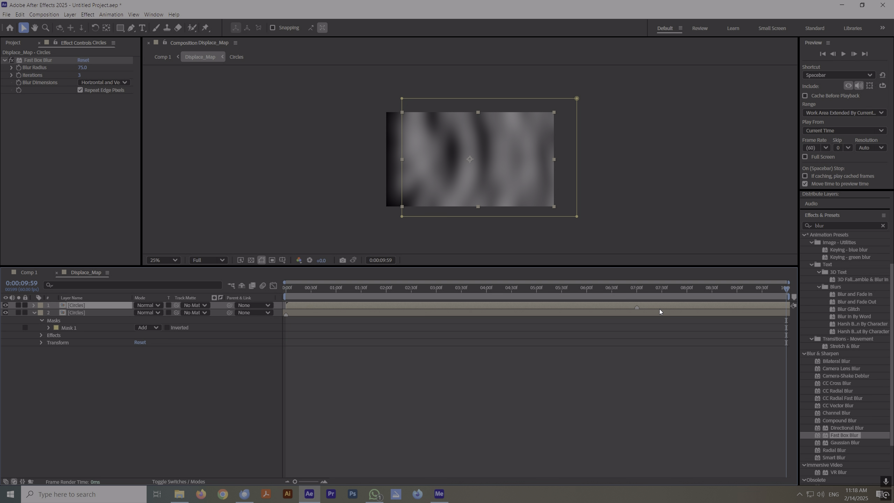
left_click_drag(617, 305, 764, 313)
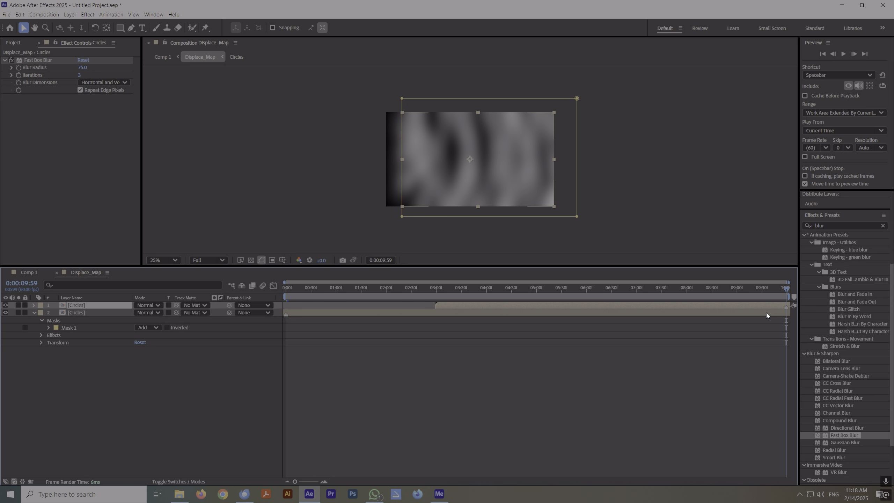
key("equal")
key("equal")
key("equal")
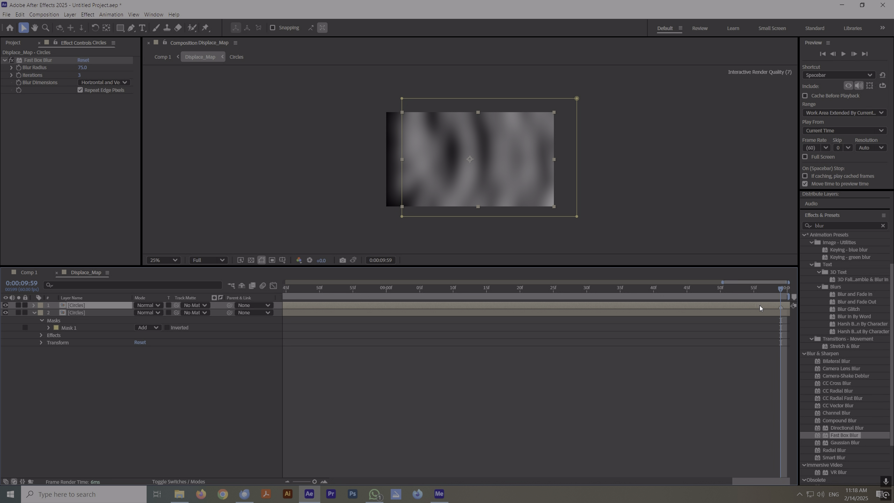
Compare the first and last frames of the Displace_Map composition to examine how well the loop matches.
key("minus")
key("minus")
key("minus")
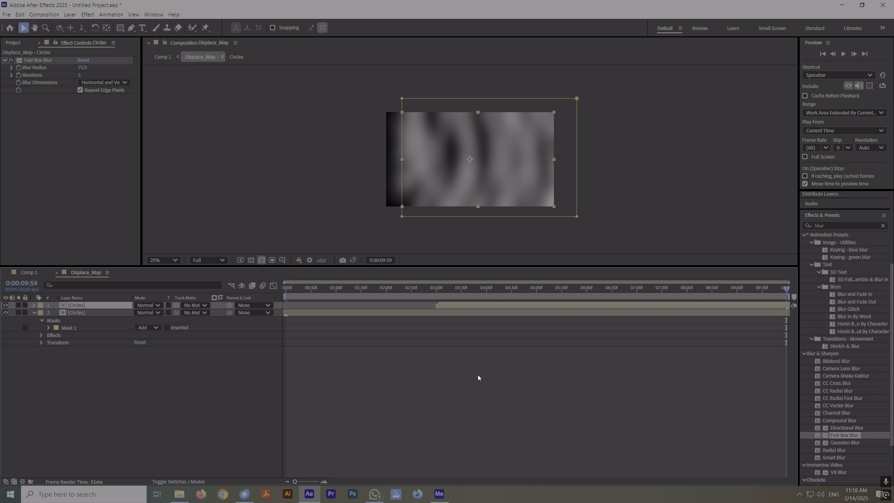
left_click_drag(291, 288, 862, 308)
left_click_drag(291, 291, 220, 290)
left_click_drag(782, 291, 891, 298)
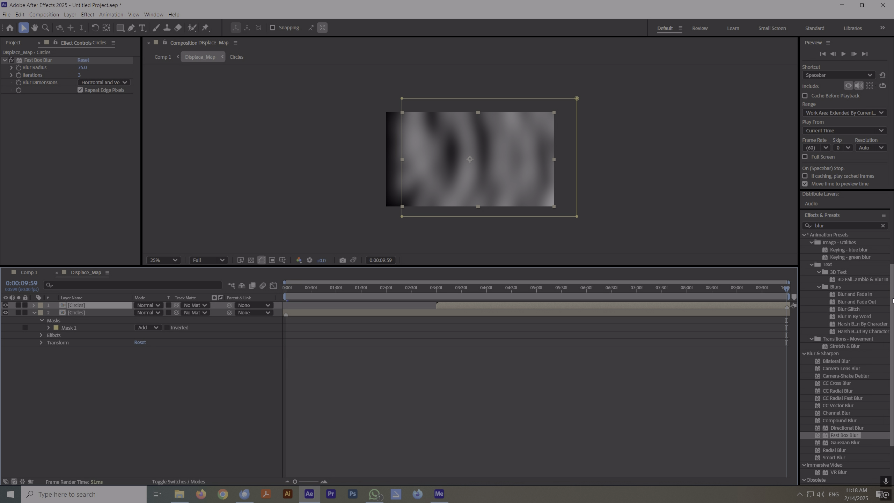
left_click(515, 379)
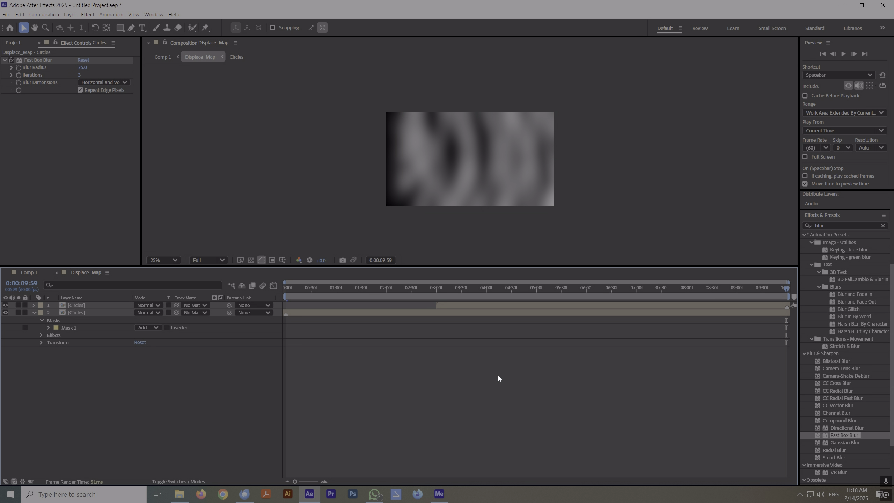
Temporarily hide the lower Circles copy to examine the upper copy's rings from the start up to 0:00:08:30.
left_click(5, 312)
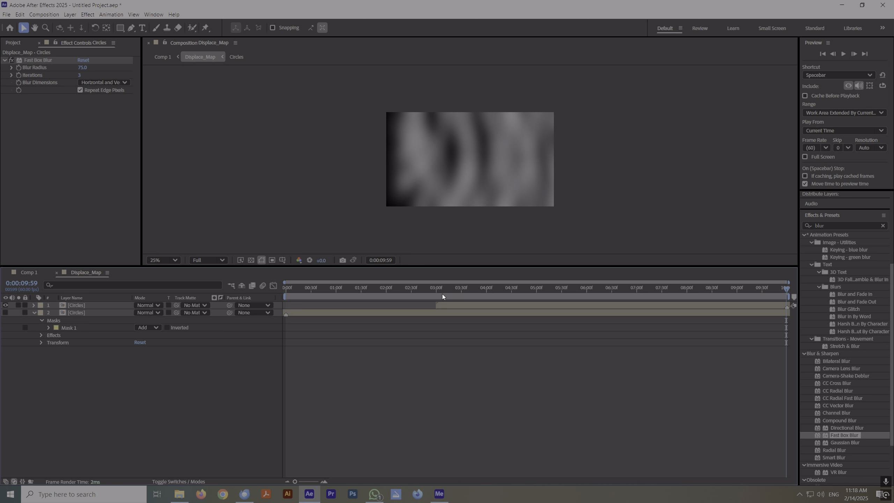
left_click_drag(435, 290, 29, 307)
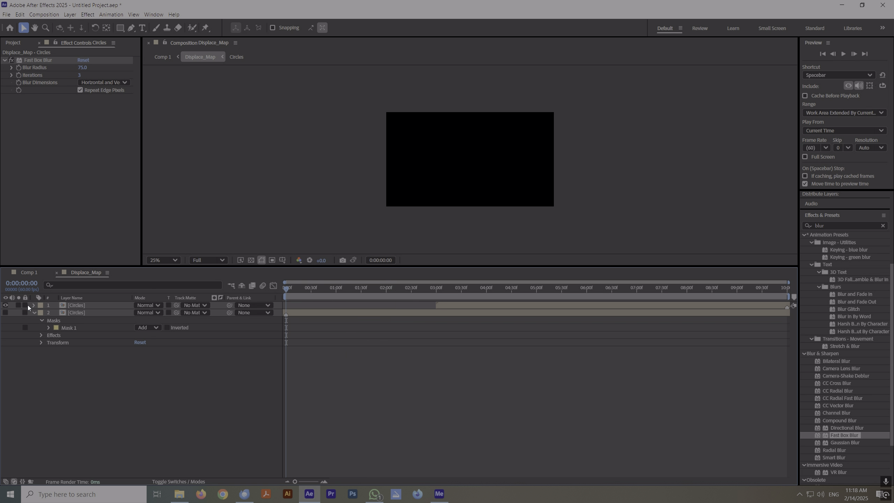
left_click_drag(324, 289, 712, 290)
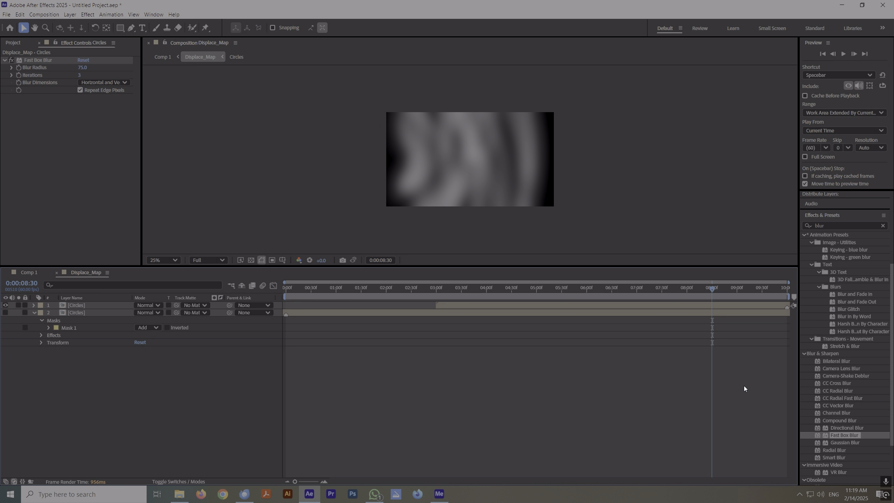
left_click(711, 313)
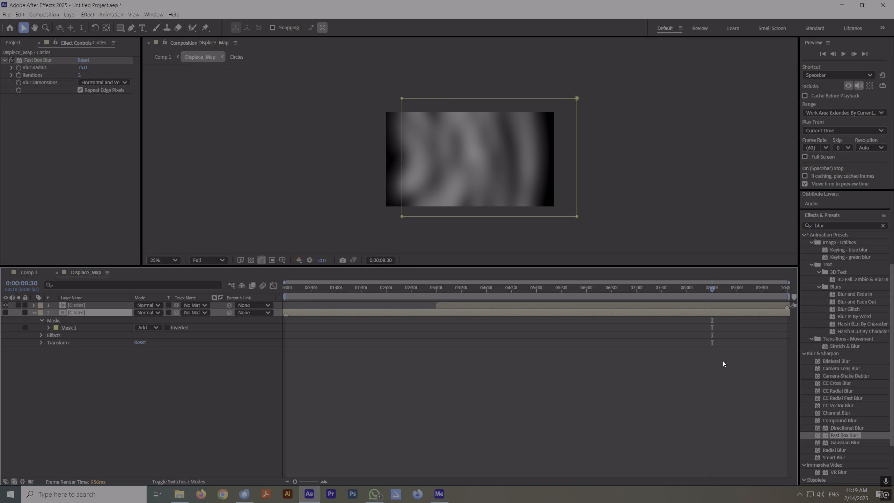
left_click(5, 313)
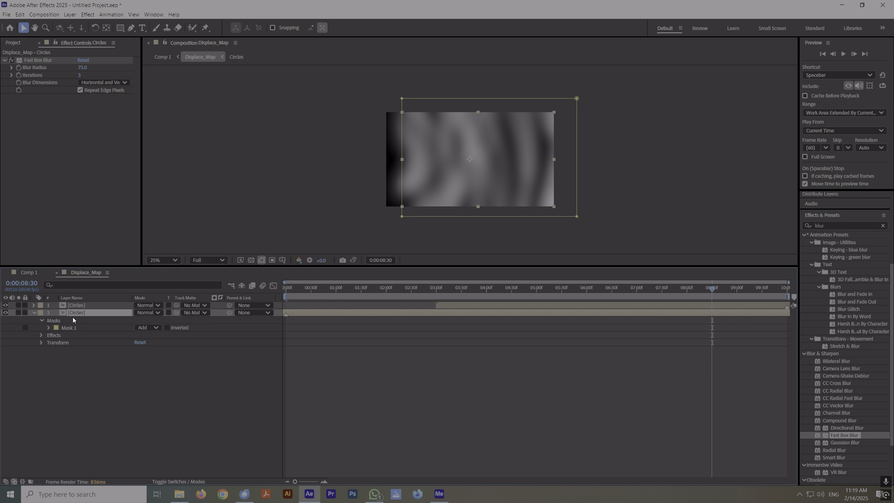
Add an opacity keyframe of 0% to the lower Circles copy at 0:00:08:30.
key("t")
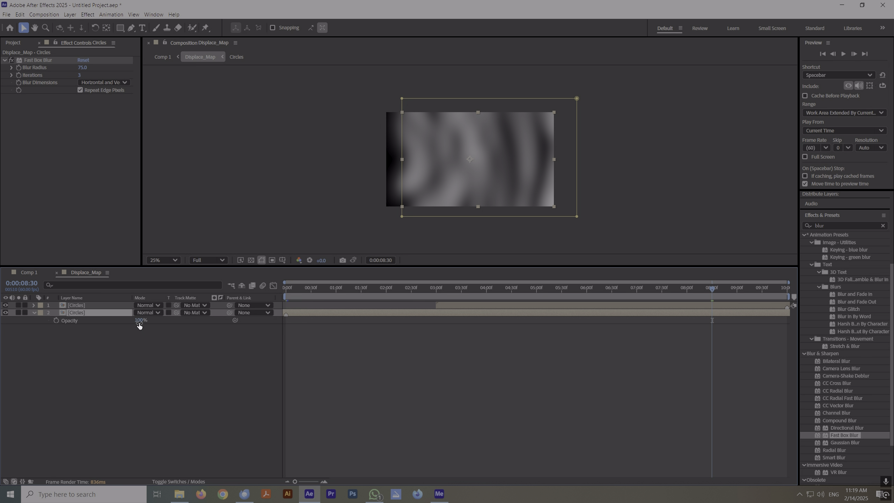
left_click(56, 320)
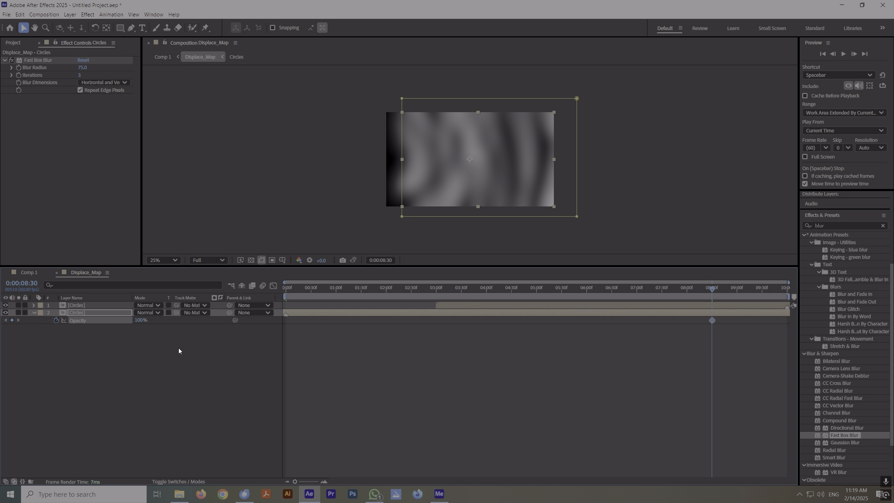
left_click(138, 322)
type("0")
key("Return")
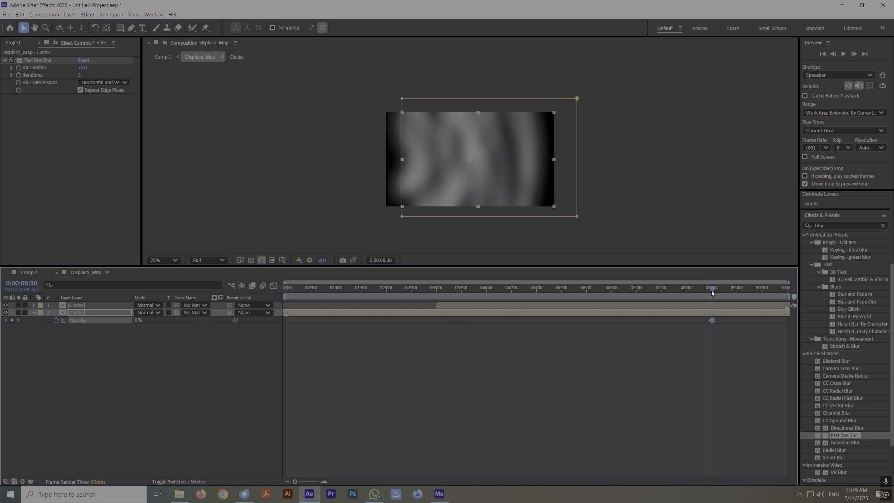
Add an opacity keyframe of 100% to the lower Circles copy at 0:00:06:00.
left_click_drag(712, 288, 586, 295)
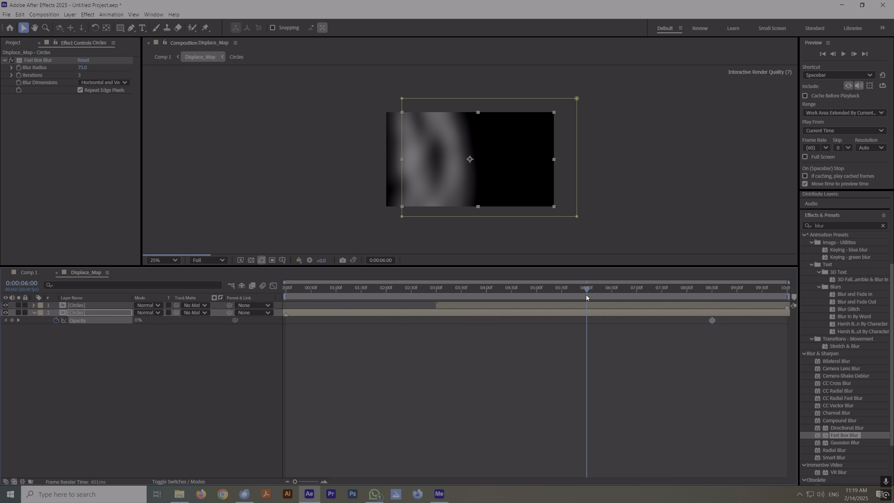
left_click(141, 321)
type("100")
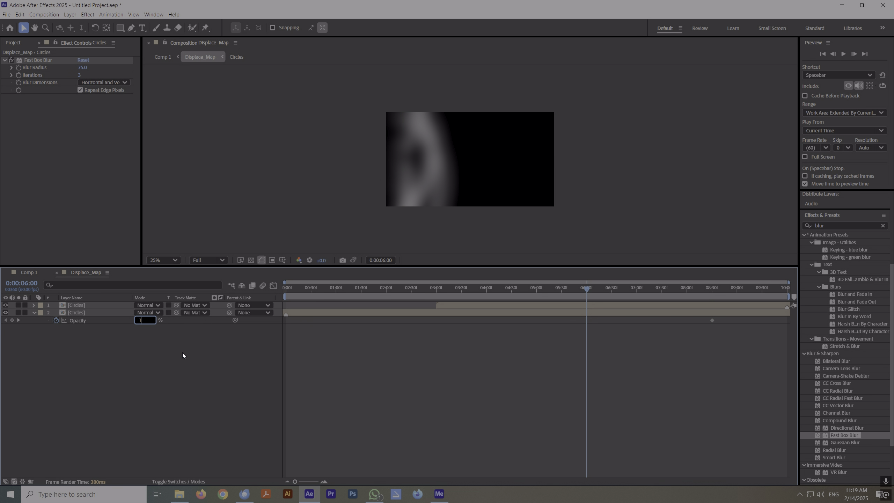
key("Return")
Examine the lower copy's fade between its opacity keyframes and compare the composition's first and last frames.
key("End")
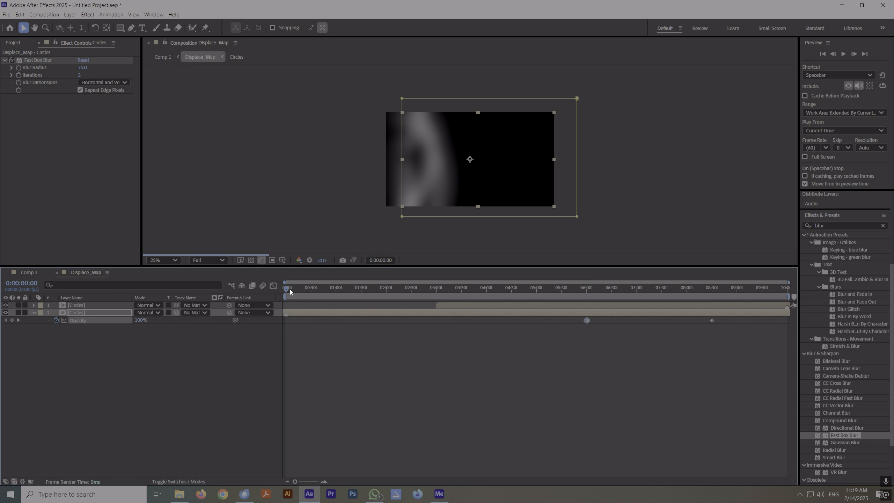
key("Home")
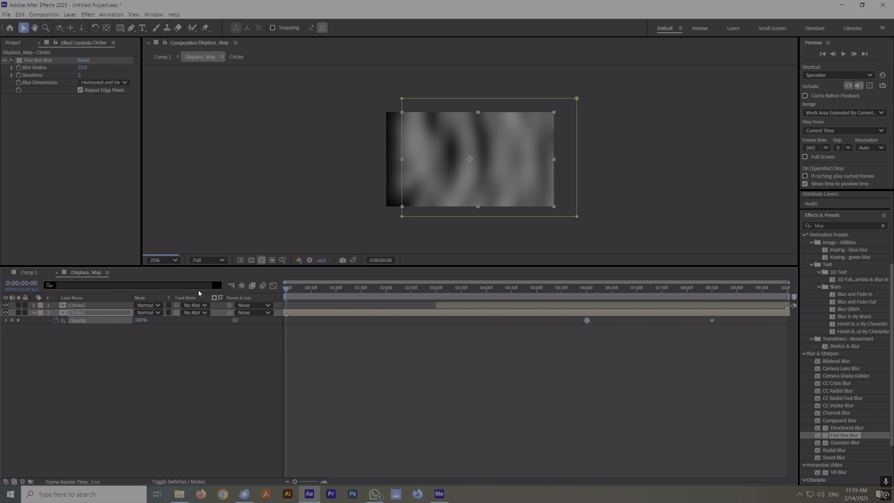
key("End")
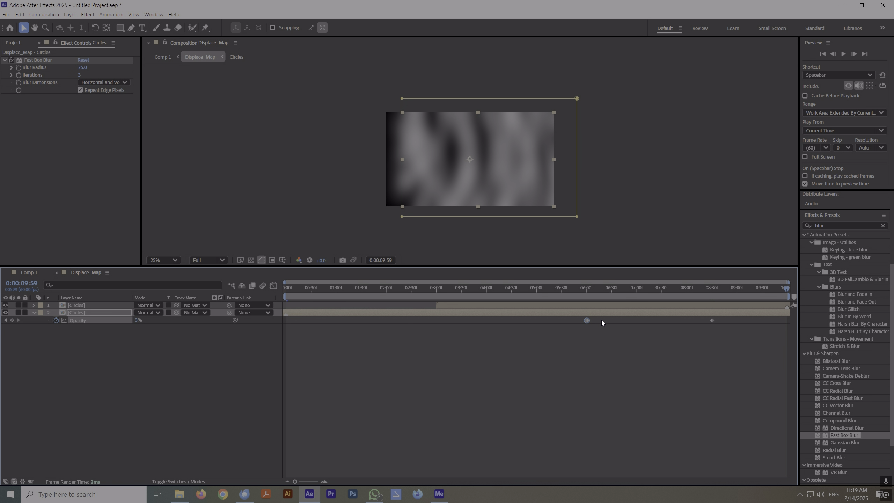
left_click(587, 291)
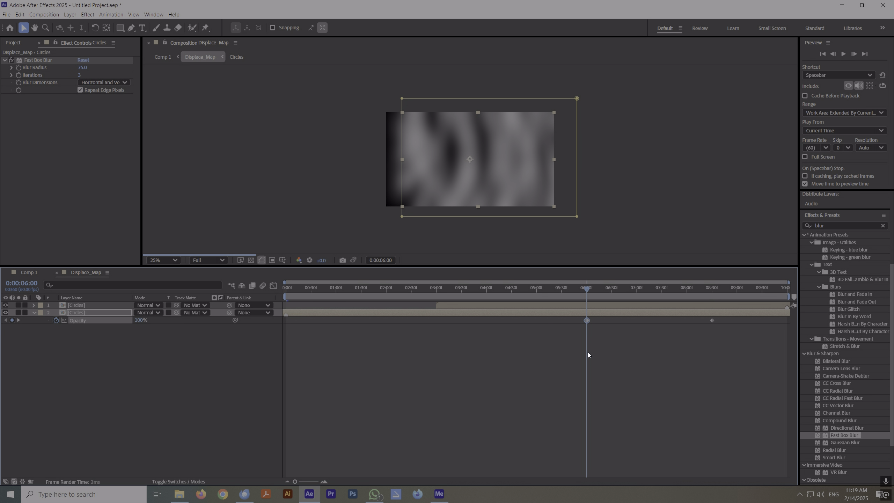
left_click(598, 313)
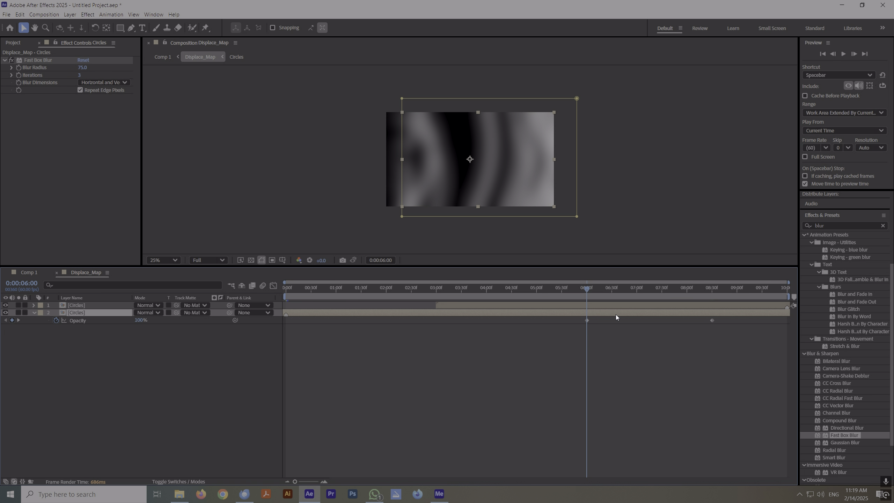
left_click_drag(588, 290, 713, 295)
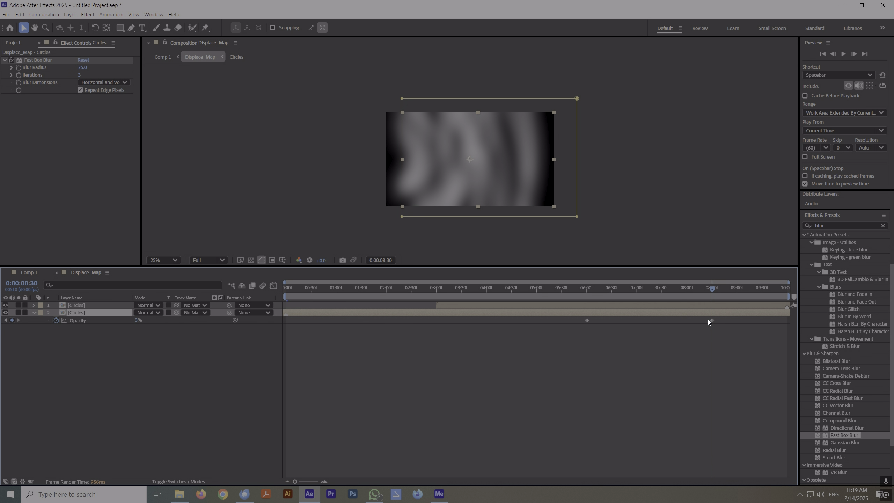
left_click_drag(713, 289, 212, 311)
left_click(769, 306)
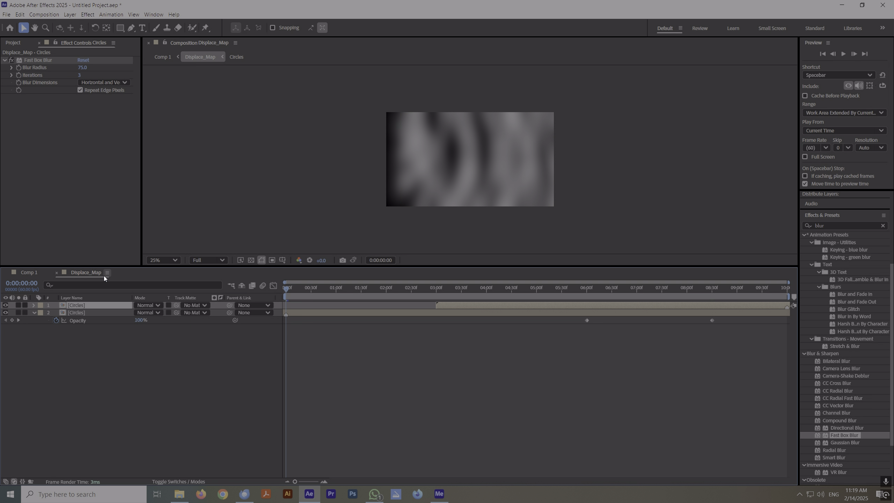
Close the Displace_Map timeline, enlarge the preview area, and hide the Displace_Map layer in Comp 1.
left_click(56, 273)
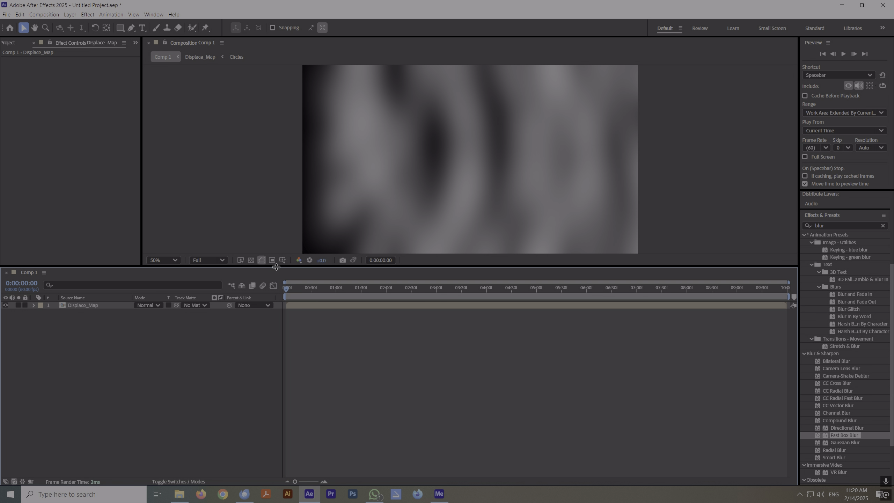
left_click_drag(277, 265, 276, 317)
key("comma")
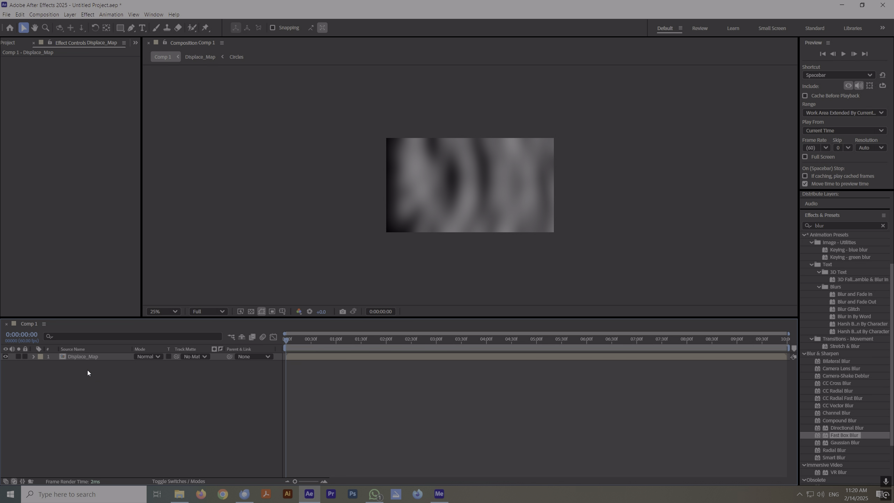
left_click(85, 357)
left_click(5, 357)
Create a white full-composition solid named Mir_Flag in Comp 1.
right_click(103, 389)
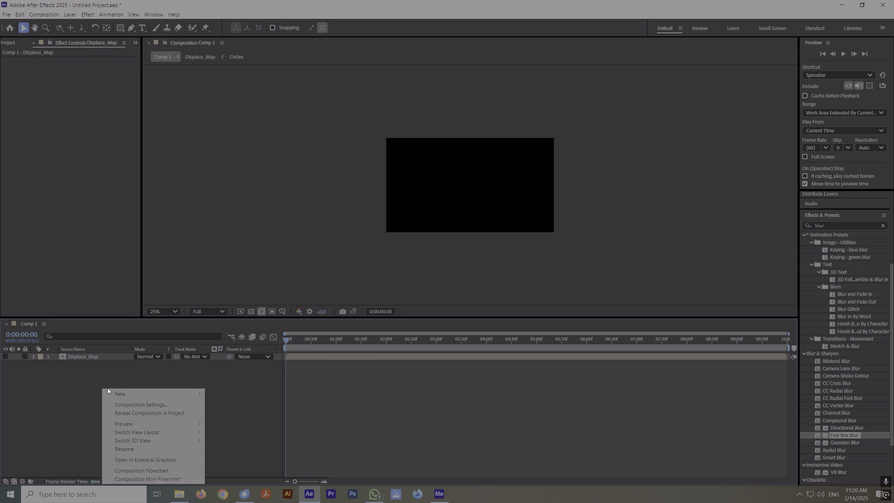
mouse_move(190, 394)
left_click(222, 413)
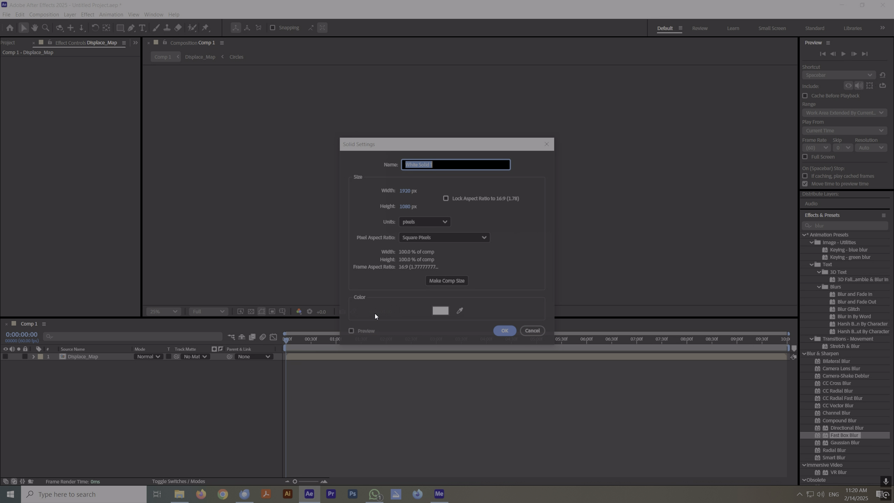
type("Mir")
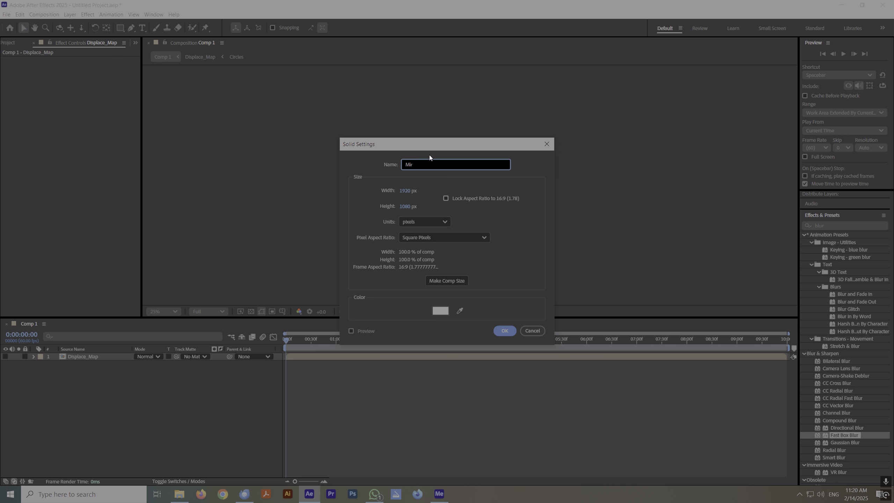
type("_Flag")
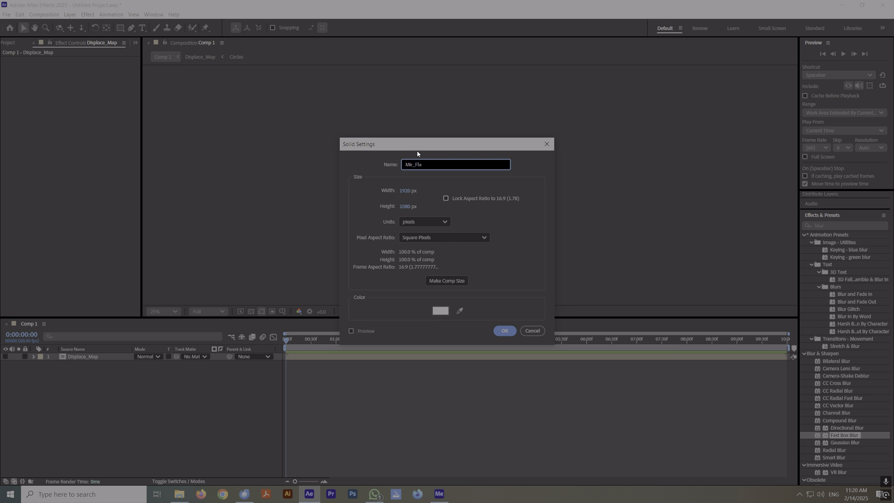
left_click(505, 331)
left_click_drag(352, 319, 354, 303)
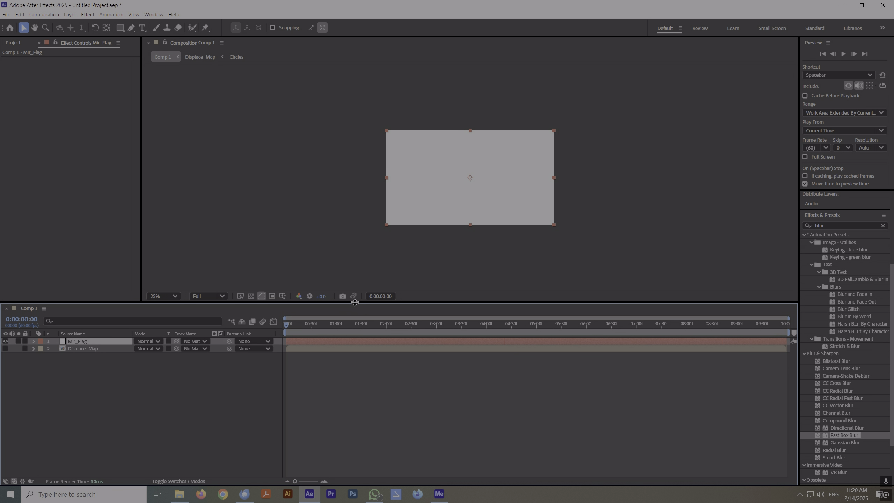
Find the Trapcode Mir 3 effect and apply it to the Mir_Flag solid.
left_click(181, 369)
left_click(75, 341)
left_click(845, 226)
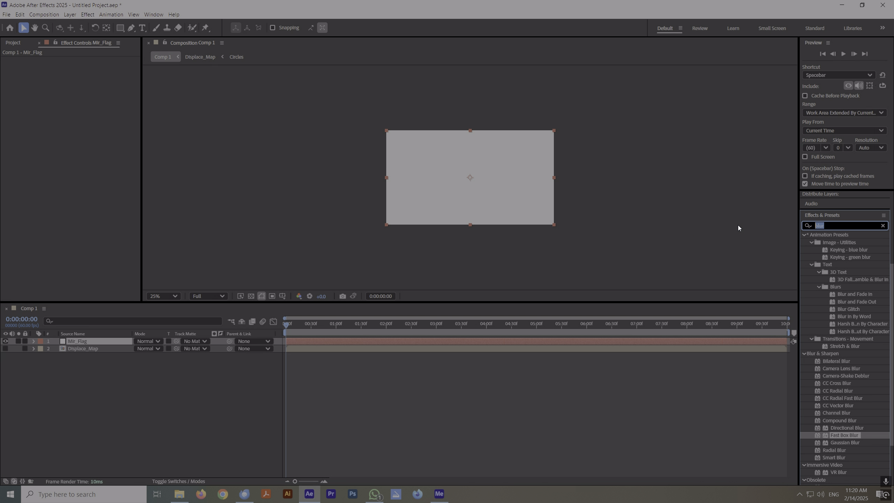
type("mir")
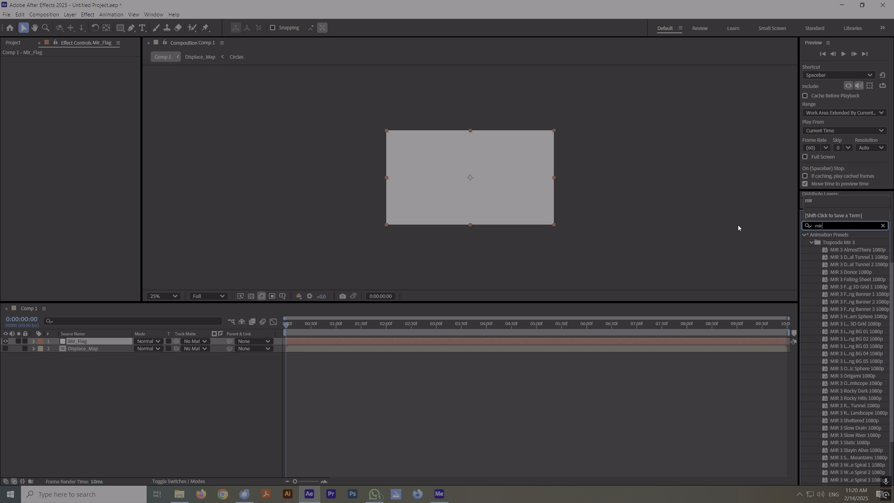
left_click(812, 243)
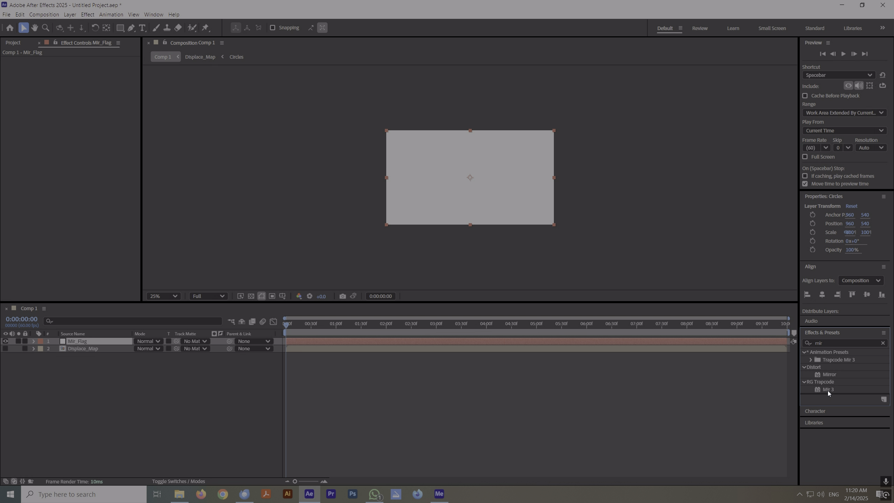
left_click_drag(829, 389, 75, 340)
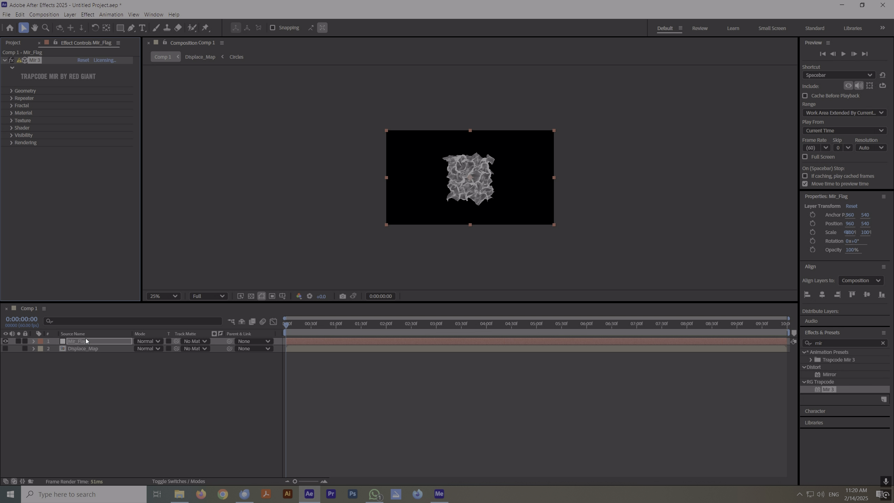
Set Mir 3's geometry size to XYZ Individual, with Size X at 1130 and Size Y at 640.
left_click(12, 91)
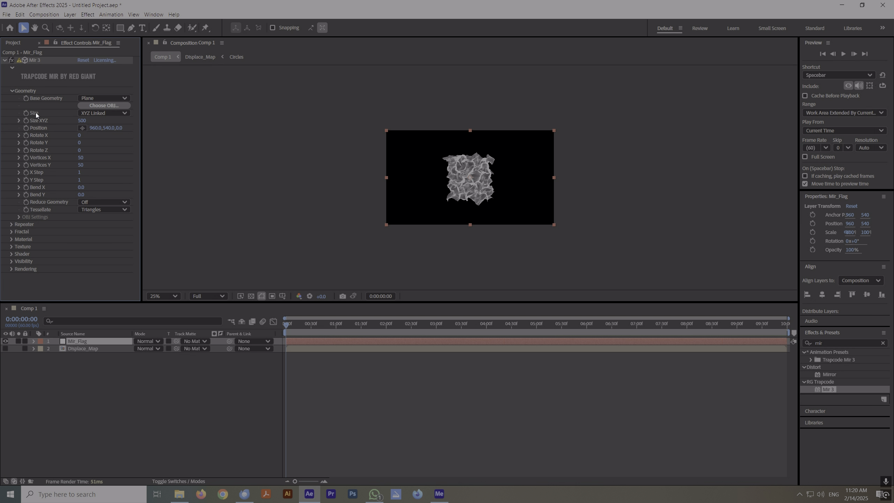
left_click(102, 113)
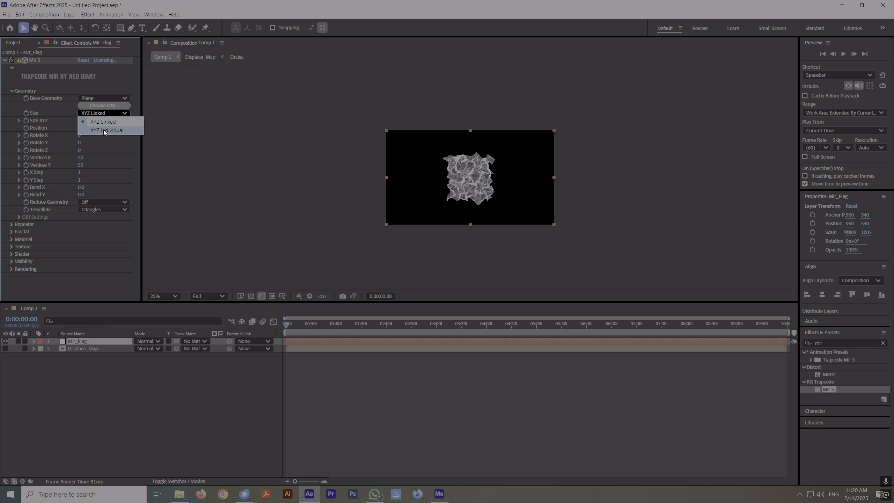
left_click(112, 130)
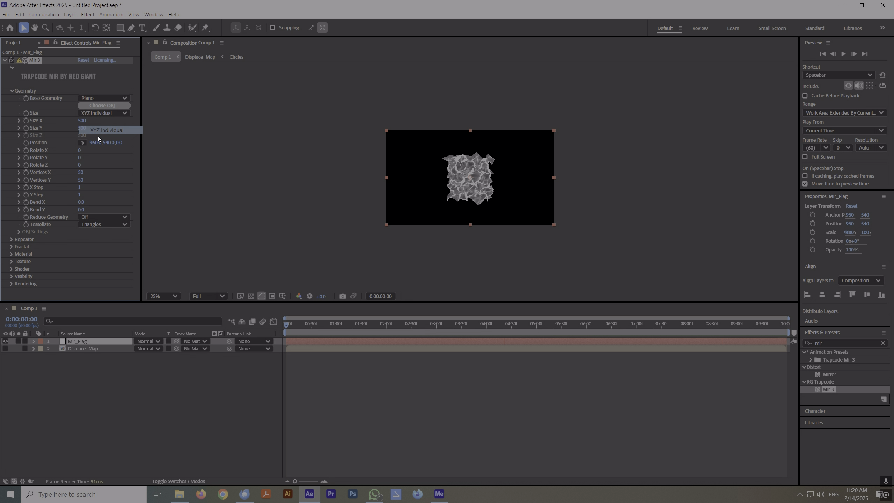
mouse_move(83, 121)
left_mouse_down()
mouse_move(120, 128)
mouse_move(92, 127)
left_mouse_up()
left_click(200, 173)
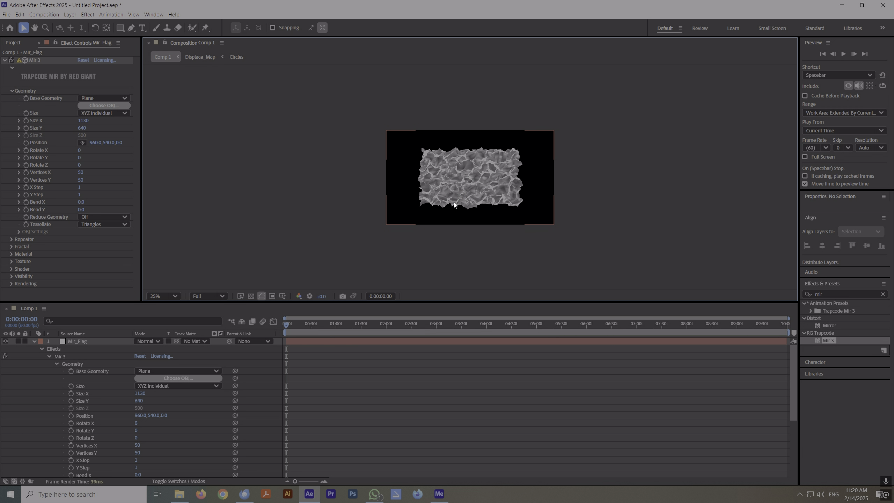
Set Mir 3's fractal Frequency to 0 and Amplitude to 1000.
key("period")
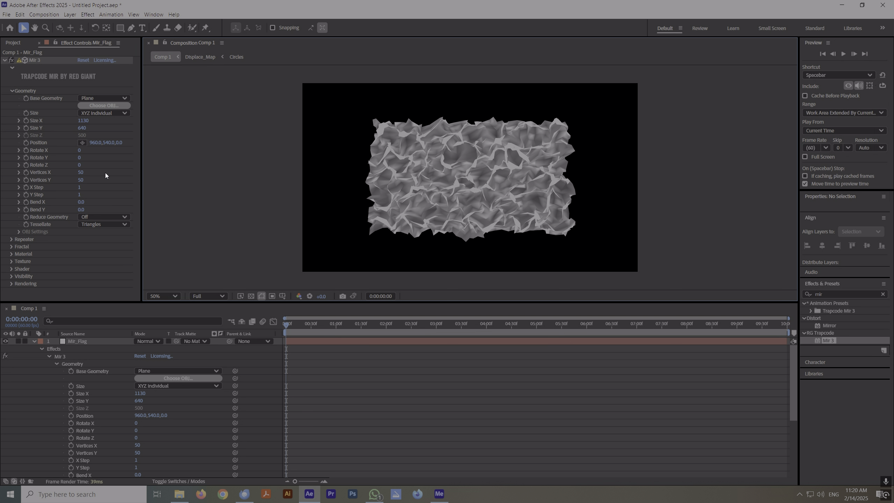
left_click(12, 91)
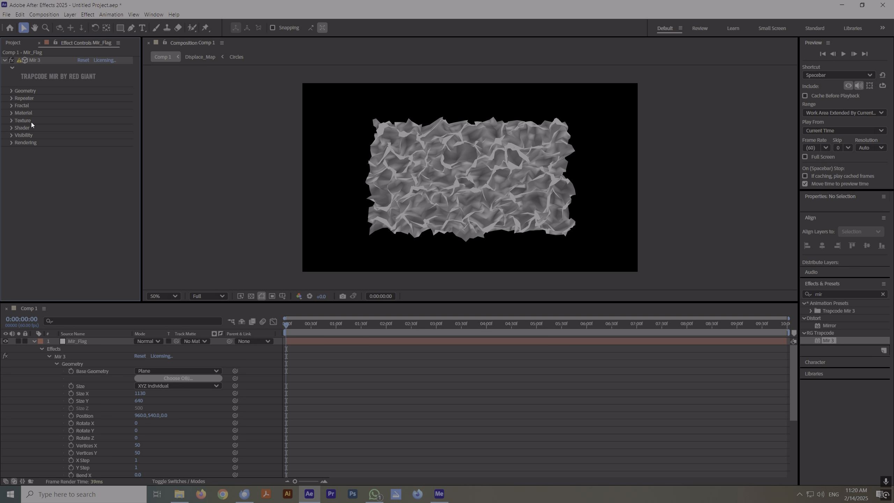
left_click(11, 106)
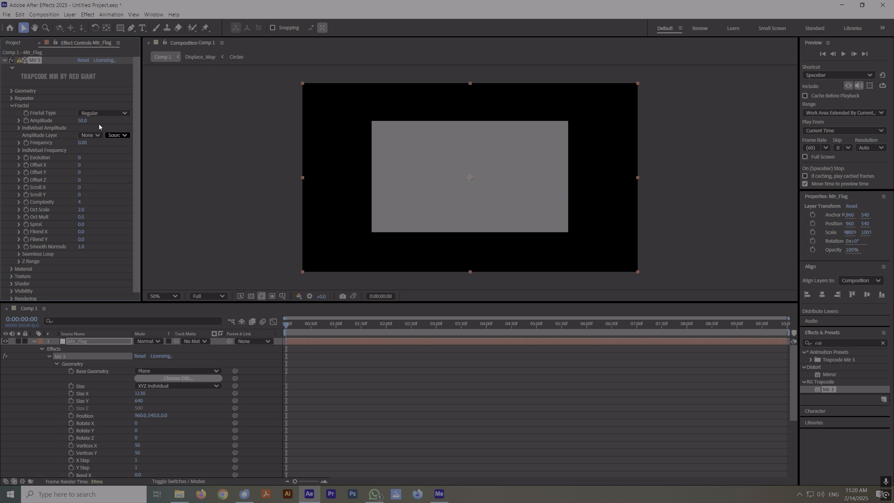
key("shift+Tab")
type("100")
key("Return")
left_click(8, 108)
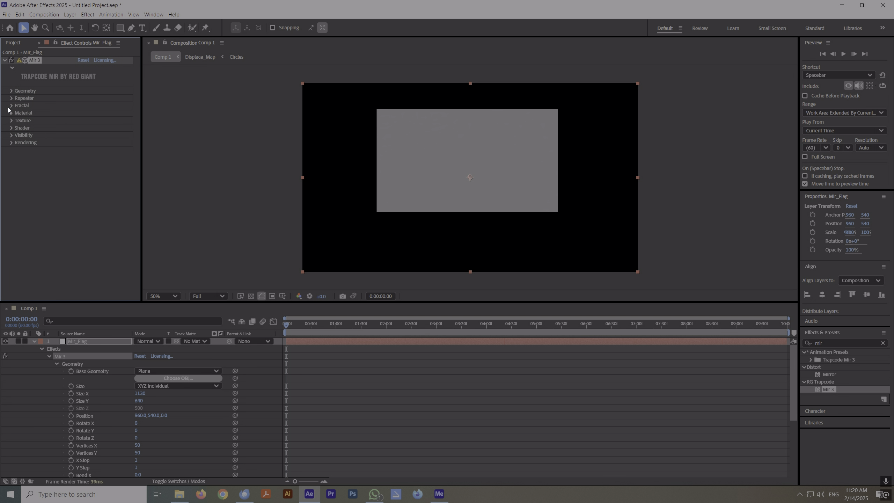
Change Mir 3's shader type to Flat.
left_click(11, 127)
left_click(99, 135)
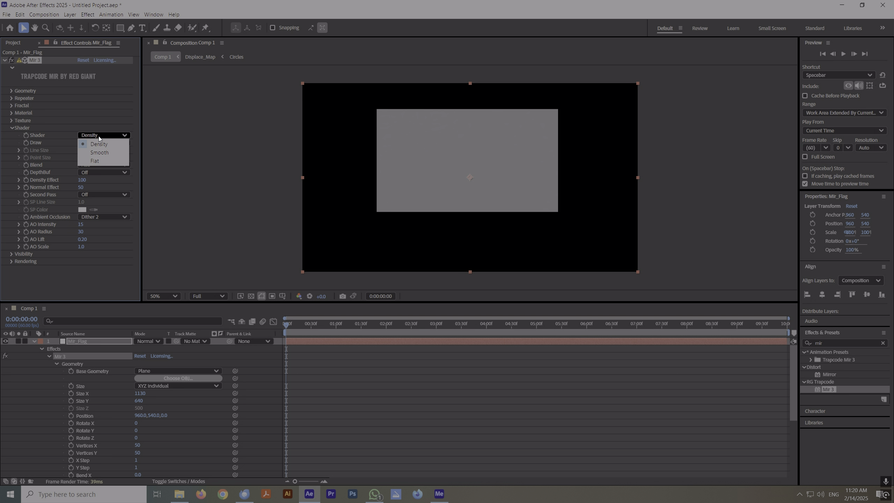
left_click(99, 161)
left_click(13, 128)
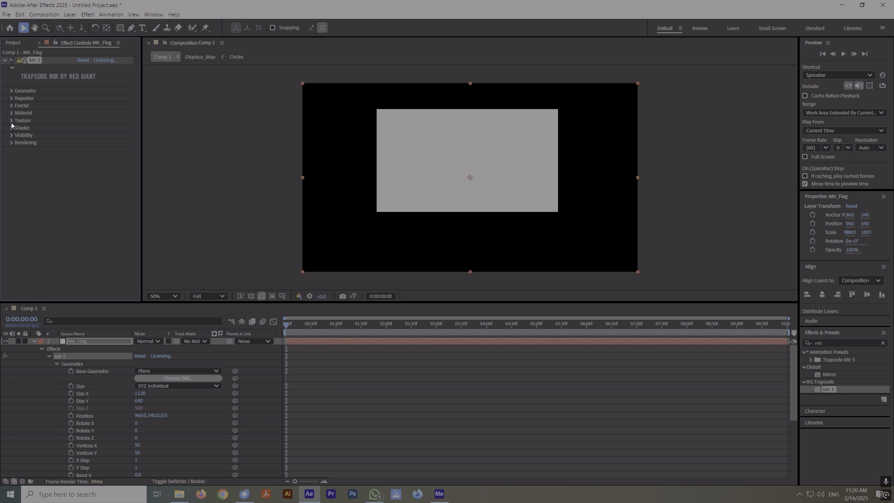
left_click(12, 121)
left_click(94, 129)
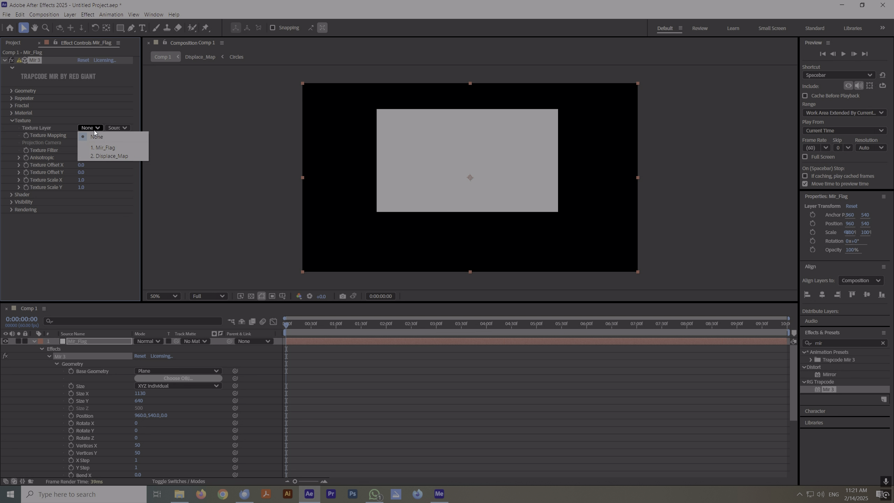
left_click(150, 134)
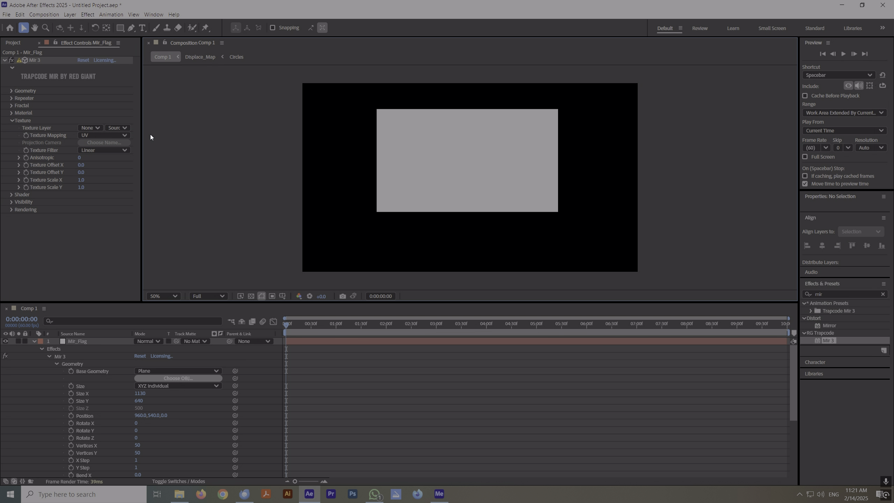
left_click(11, 121)
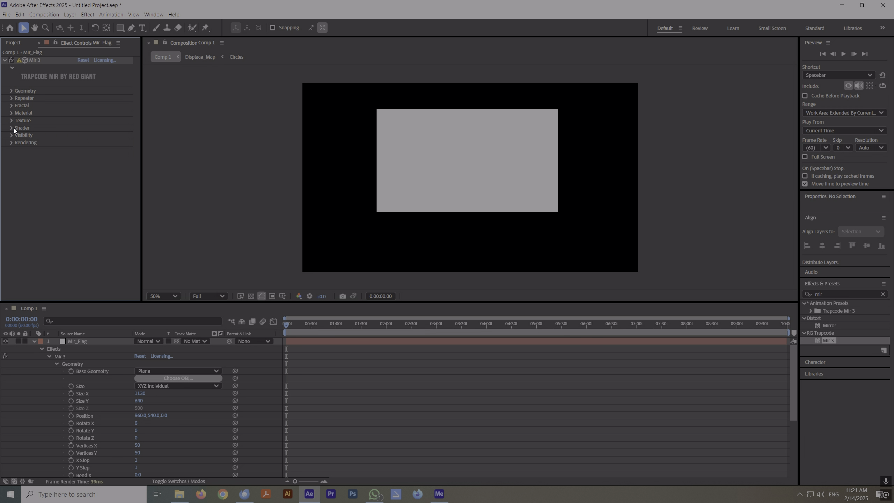
Assign Displace_Map as the Amplitude Layer in Mir 3's fractal settings.
left_click(11, 105)
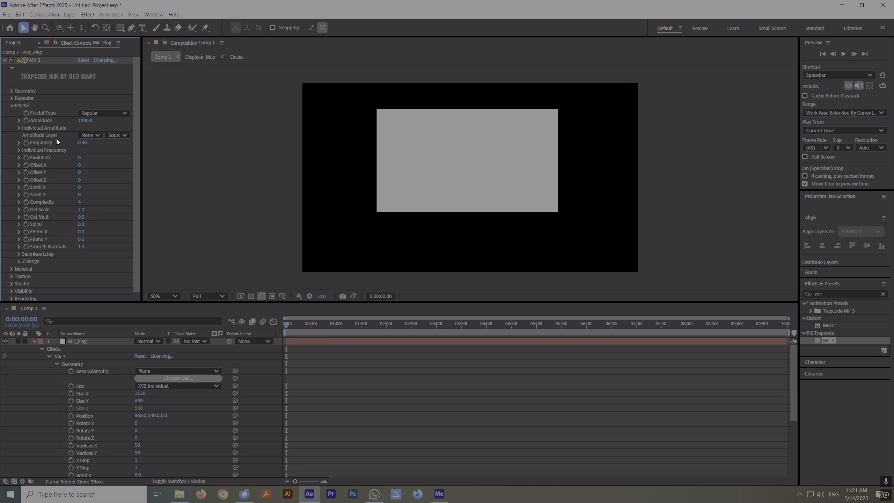
left_click(94, 136)
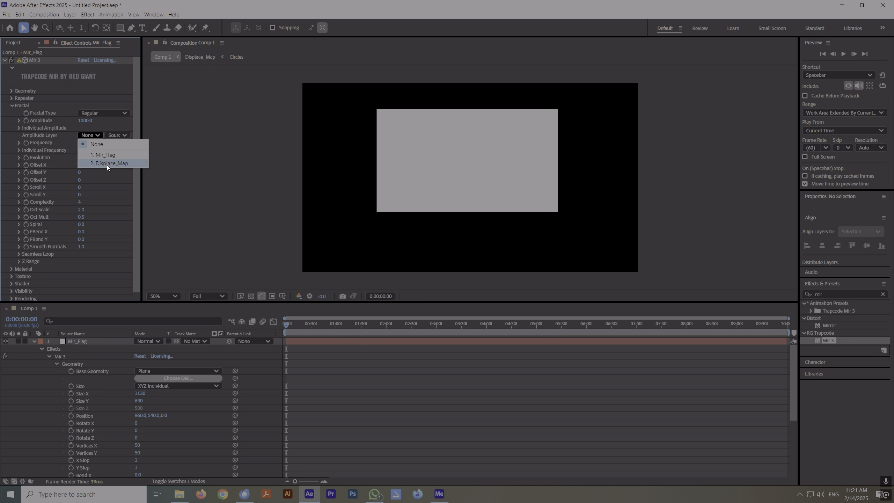
left_click(107, 165)
left_click(11, 106)
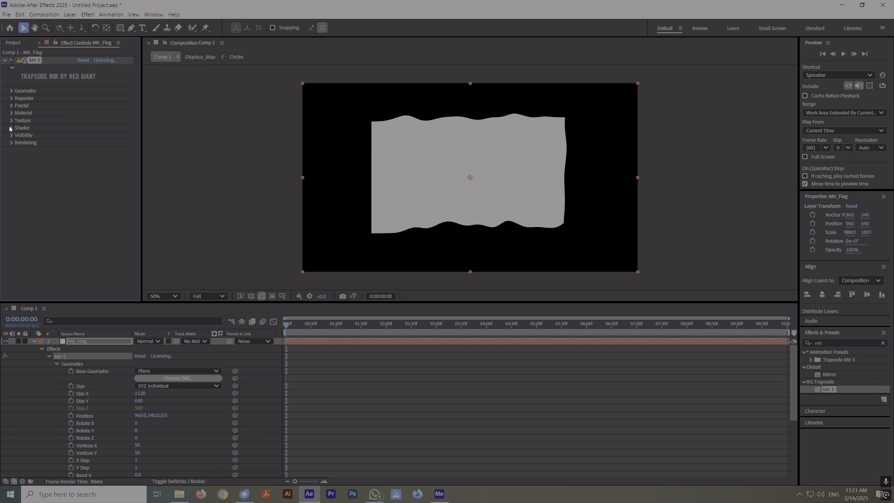
Add a default point light to Comp 1 and place it near the flag's right edge, at about X 1322, Y 527.
left_click(34, 340)
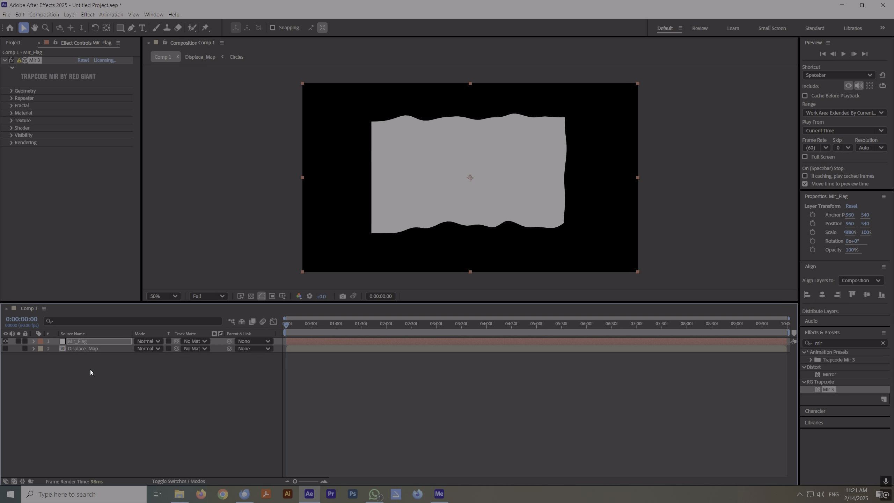
right_click(95, 378)
mouse_move(114, 383)
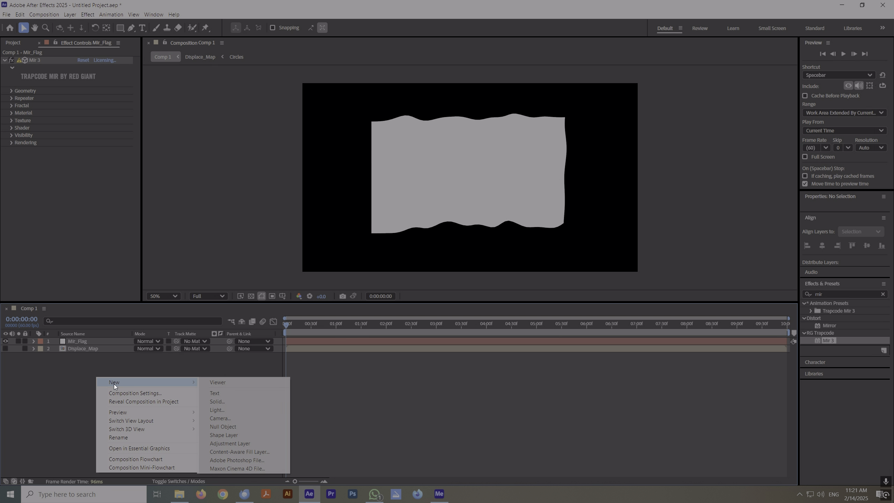
left_click(231, 413)
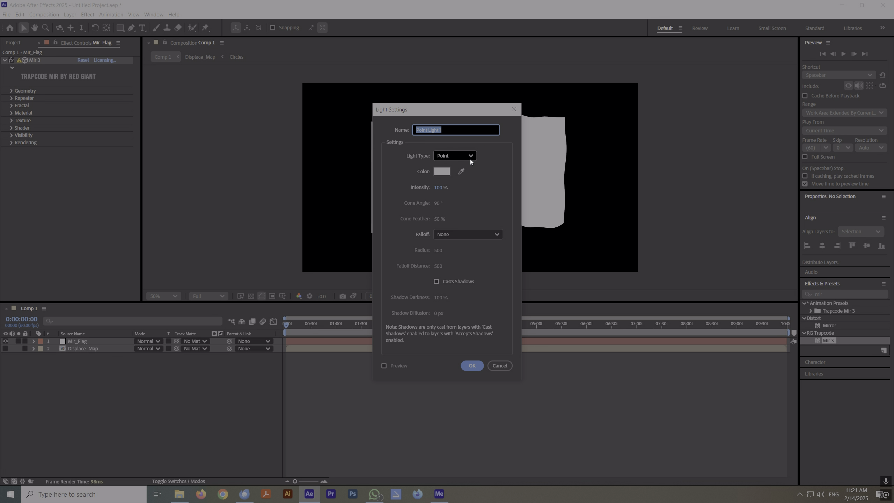
key("Return")
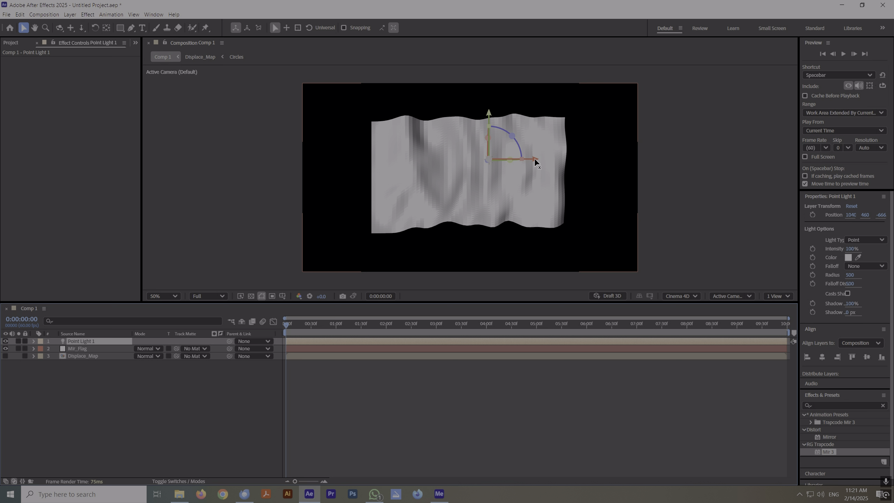
left_click_drag(534, 158, 602, 174)
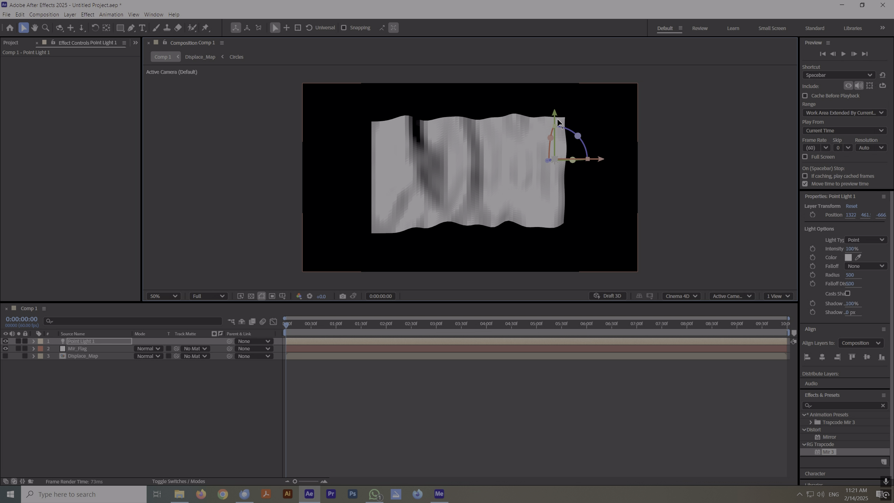
left_click_drag(557, 118, 559, 130)
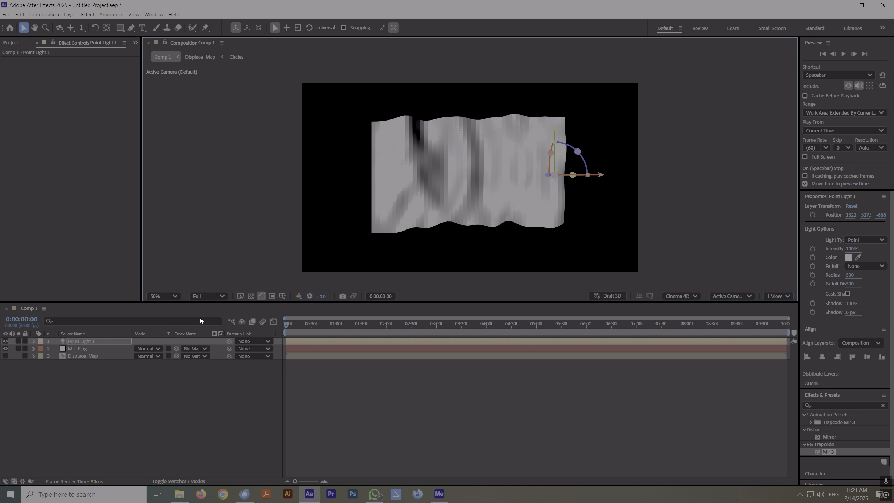
Set Mir_Flag's geometry Vertices X and Vertices Y to 512 each in Mir 3.
left_click(84, 349)
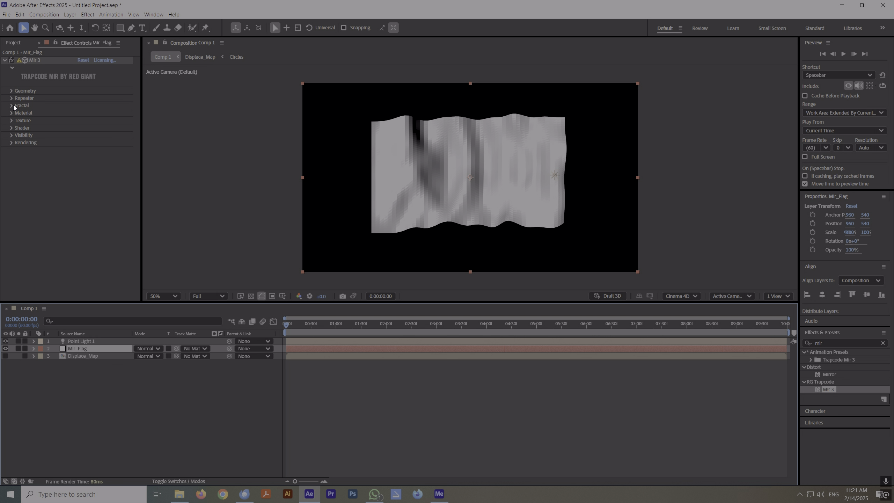
left_click(12, 91)
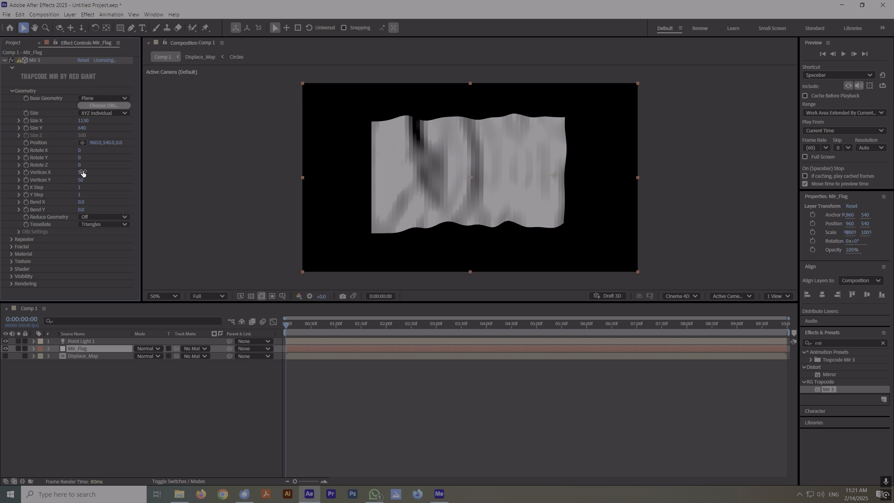
left_click(82, 172)
type("51")
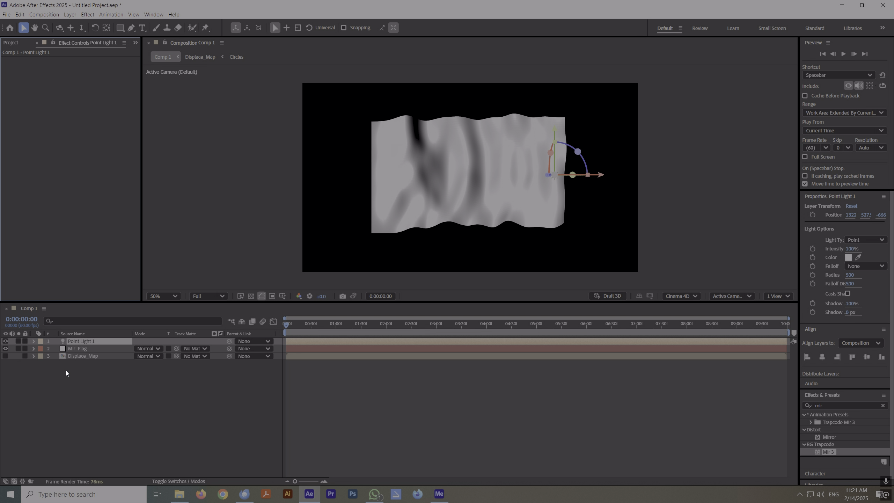
left_click(92, 348)
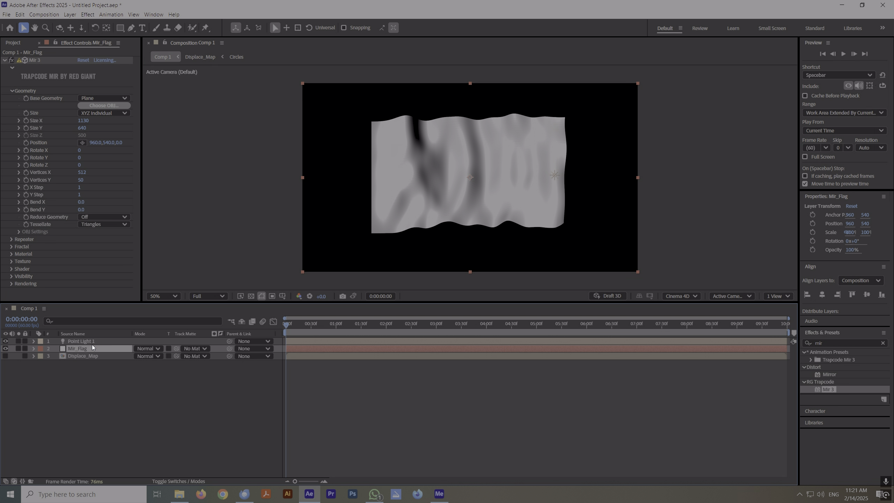
left_click(82, 179)
type("512")
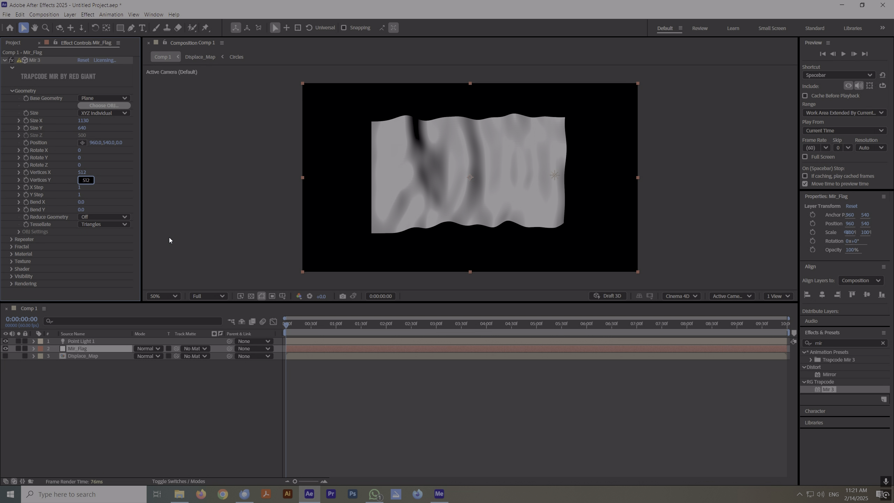
key("Return")
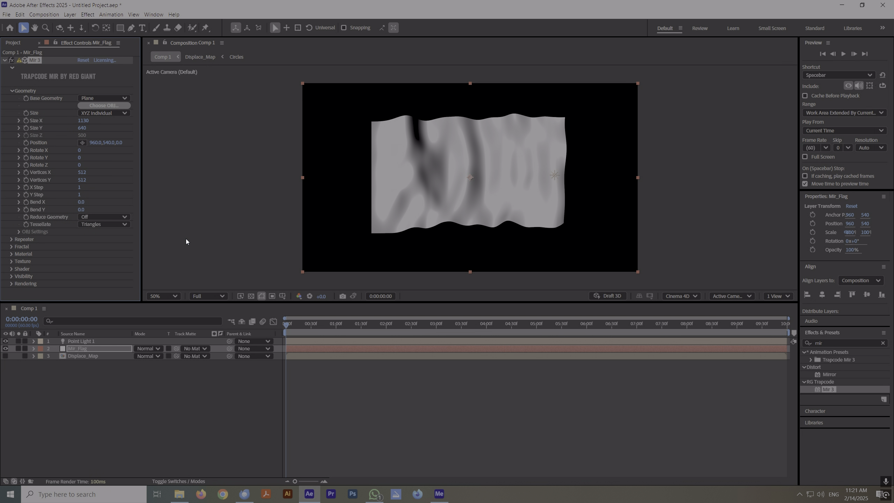
left_click(12, 90)
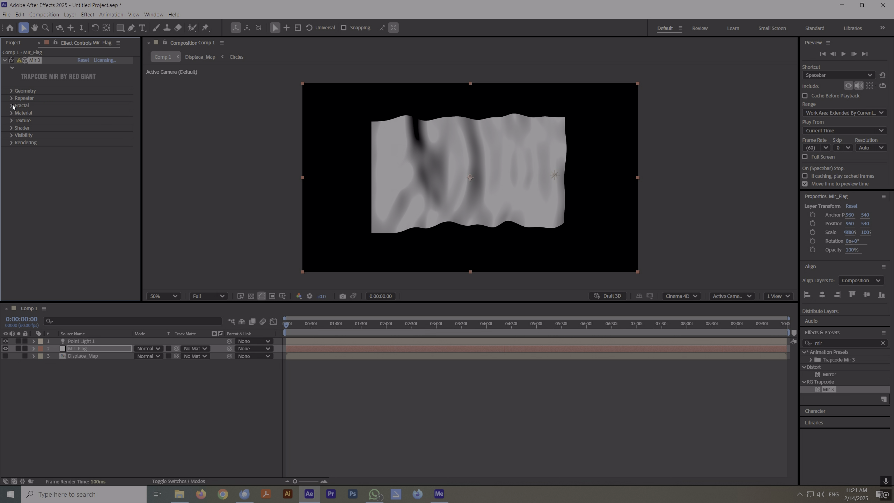
left_click(11, 91)
left_click(12, 90)
Set the Specular value of Mir 3's material to 0%.
left_click(11, 113)
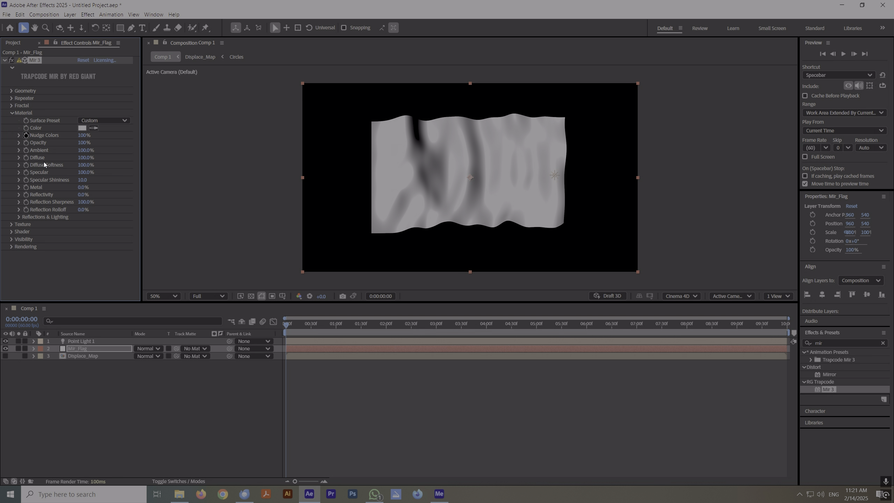
left_click(82, 172)
type("0")
key("Return")
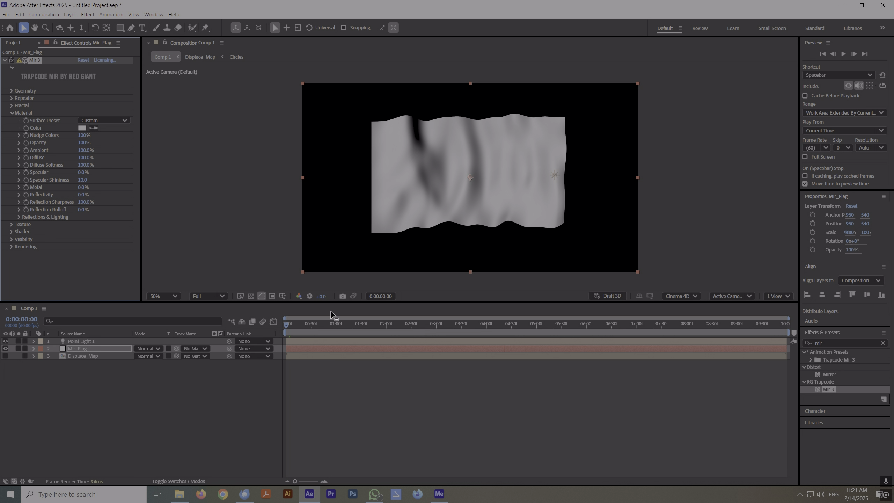
Scrub through Comp 1 to check the flag's waving motion, stopping at 0:00:02:59.
left_click(312, 326)
left_click_drag(317, 330, 493, 333)
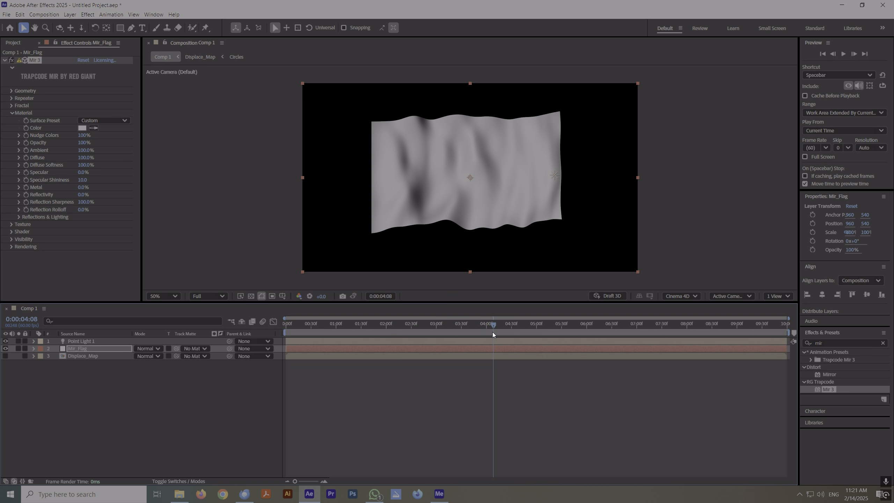
key("Home")
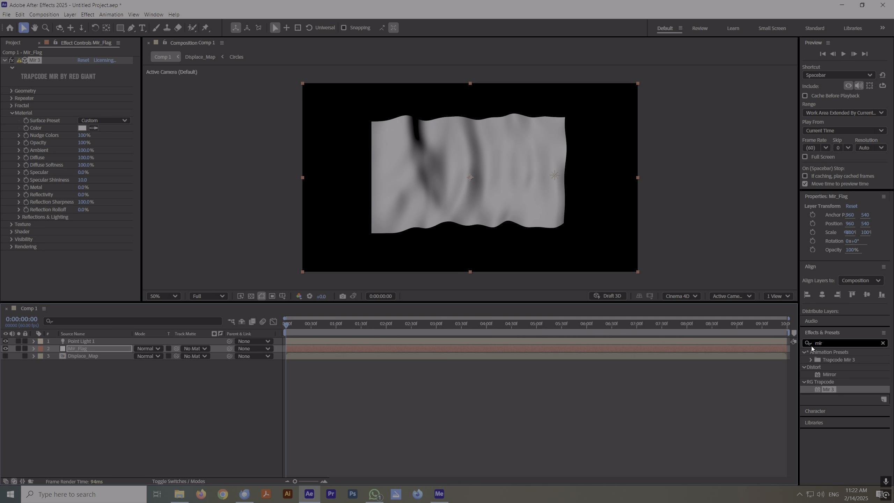
key("End")
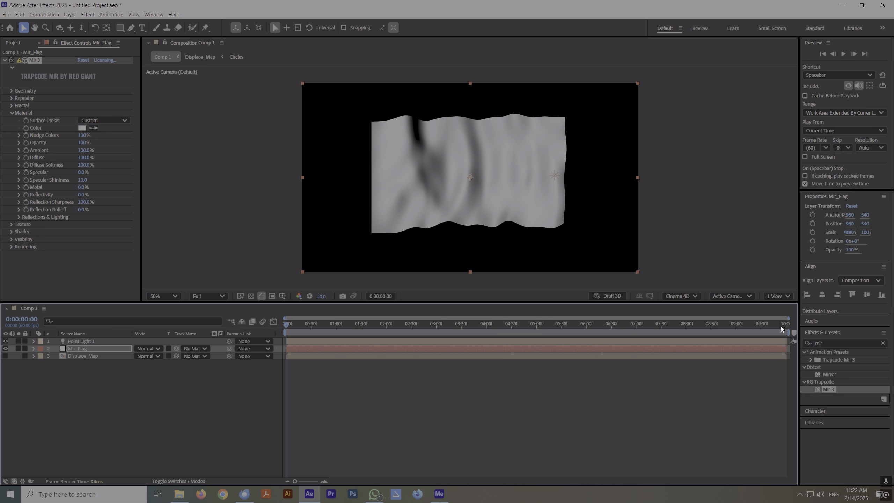
left_click(408, 329)
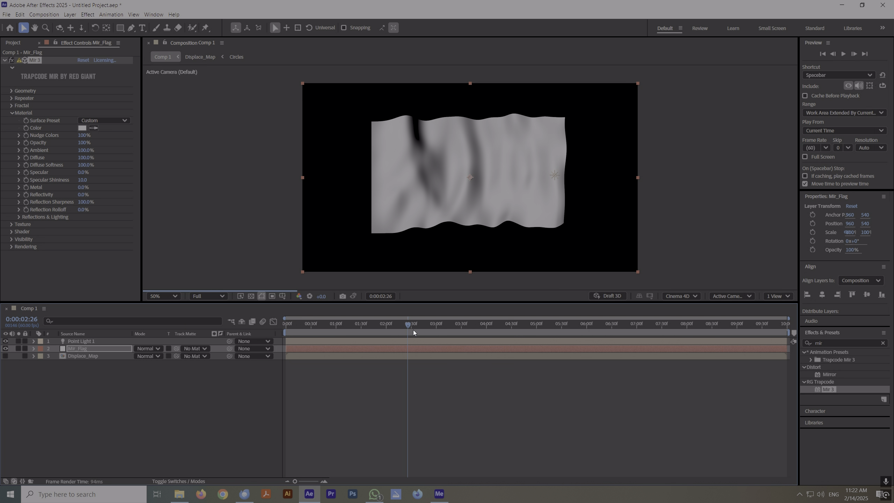
left_click(436, 327)
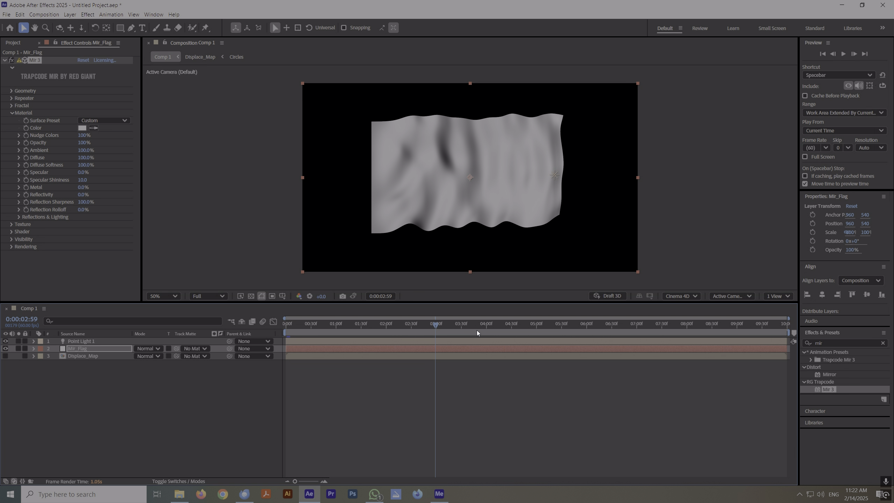
left_click(92, 388)
right_click(108, 388)
mouse_move(125, 393)
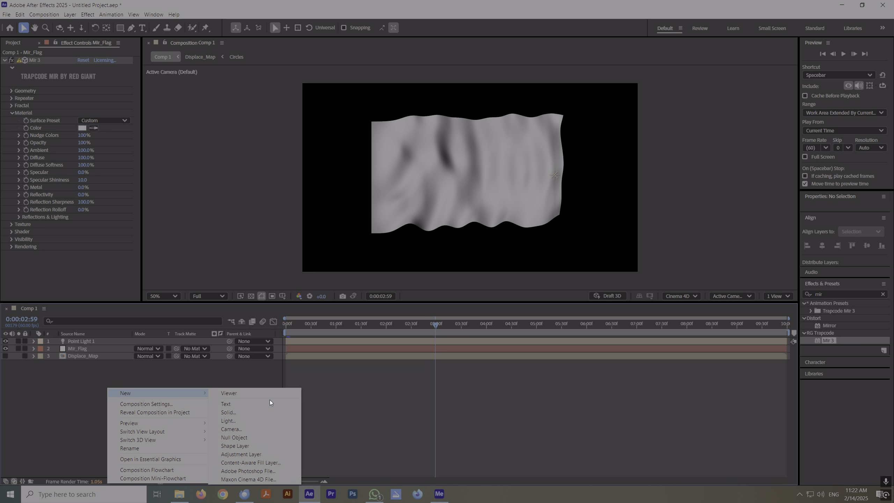
left_click(62, 409)
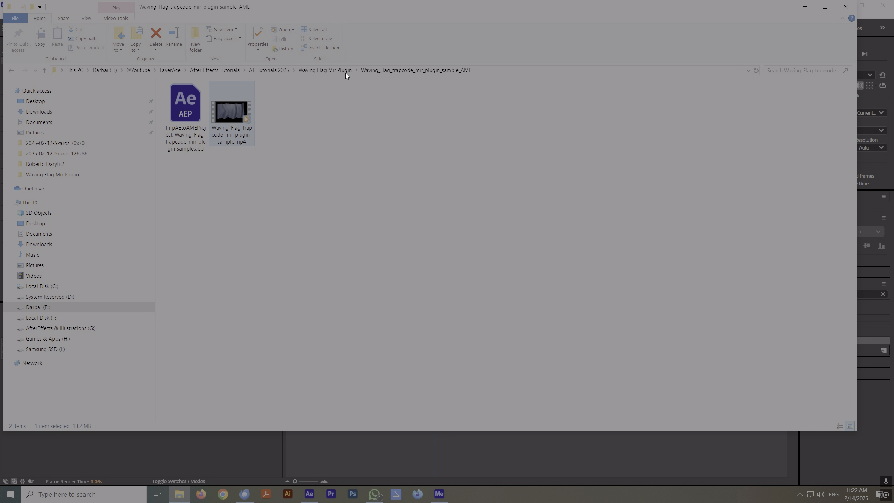
Bring jeans-texture-5.jpg from the Waving Flag Mir Plugin folder in File Explorer into Comp 1 as its top layer.
left_click(345, 72)
left_click_drag(326, 110, 132, 395)
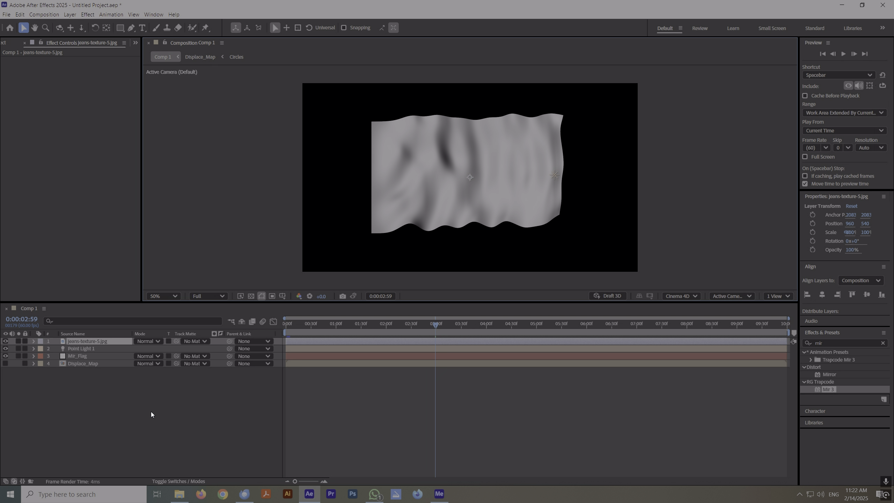
Move the jeans-texture-5.jpg layer to the bottom of Comp 1 and pre-compose it as Texture, opening the new composition.
left_click_drag(101, 354, 144, 431)
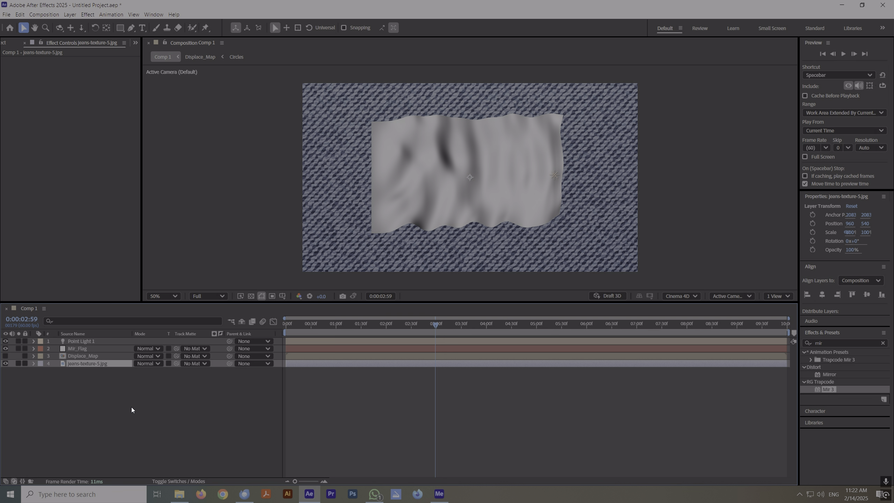
right_click(99, 364)
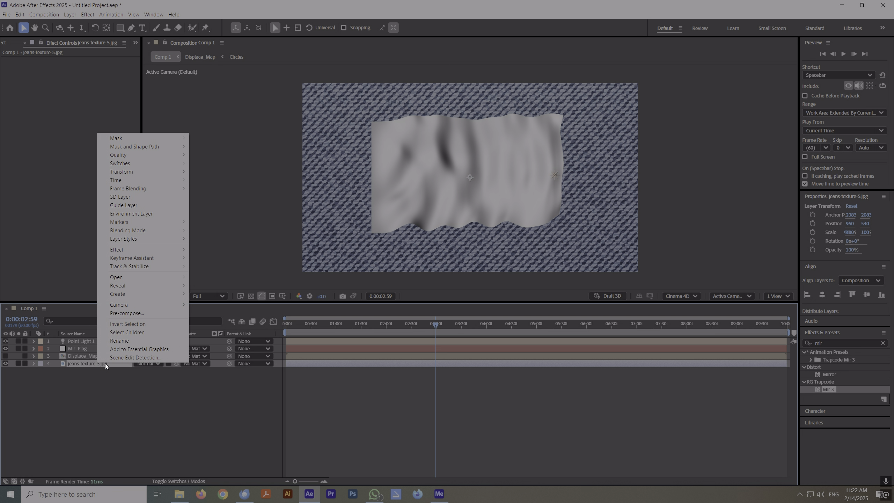
left_click(138, 319)
type("Texture")
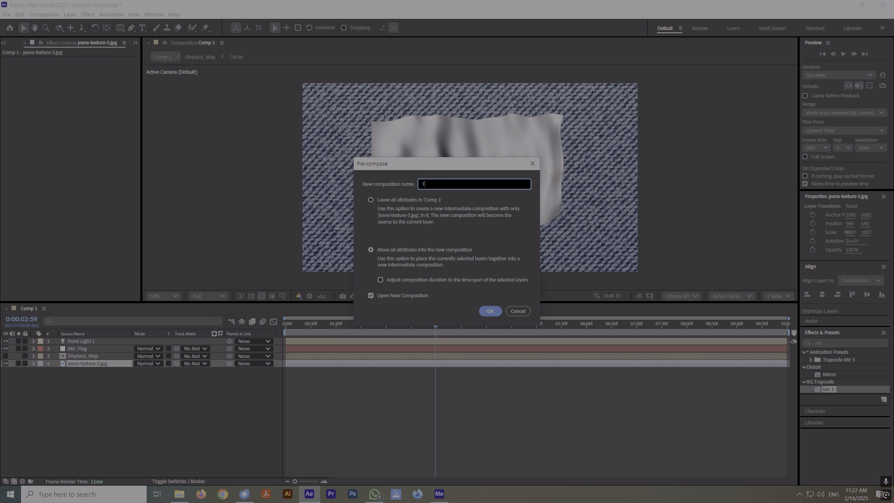
left_click(427, 184)
type("x")
left_click(495, 312)
Scale the jeans-texture-5.jpg layer down to just cover the Texture composition frame, with a vertical scale of about 26.7%.
left_click(98, 341)
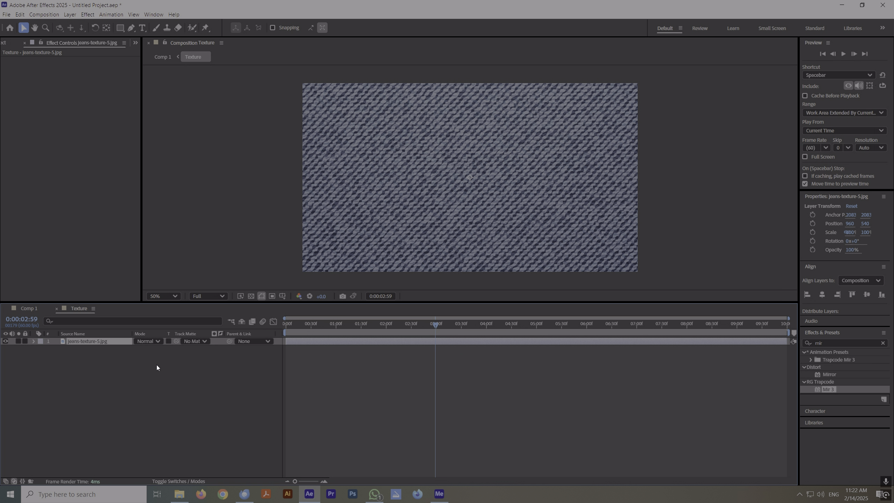
key("comma")
left_click_drag(653, 177, 556, 182)
left_click_drag(470, 92, 474, 130)
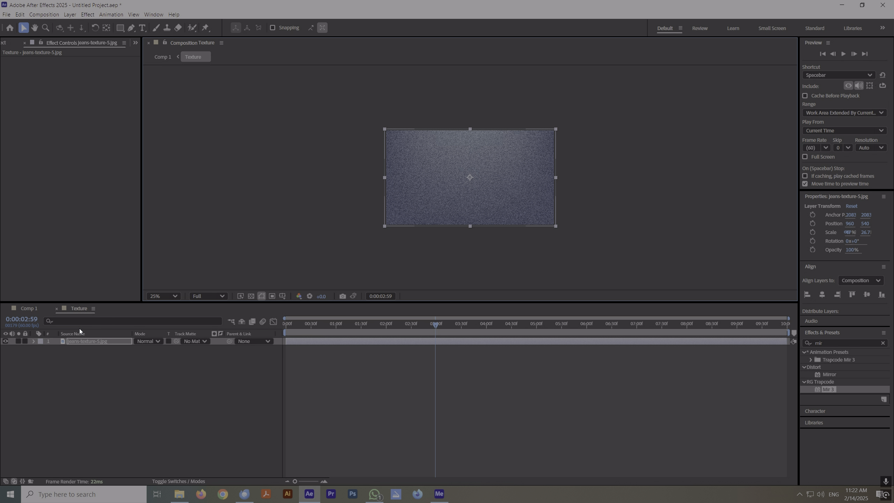
Return to Comp 1 and hide the Texture layer.
left_click(56, 309)
left_click(85, 400)
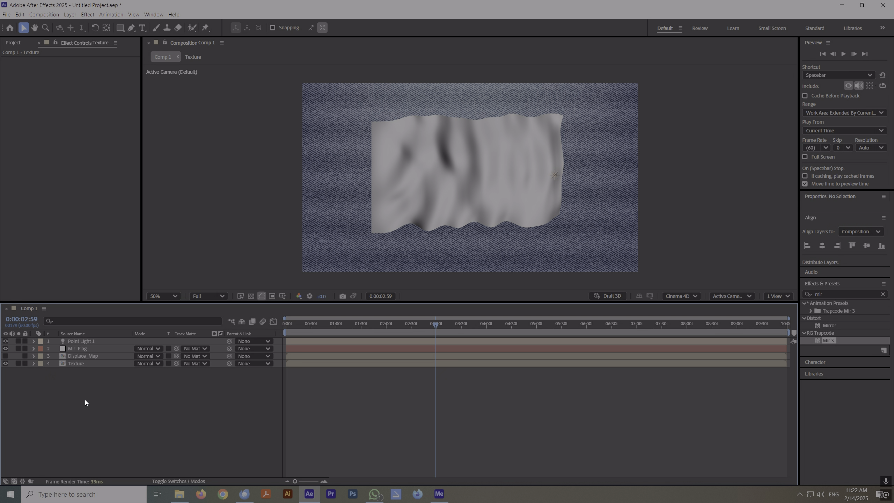
left_click(58, 365)
left_click(5, 364)
Assign the Texture composition as the Texture Layer in Mir_Flag's Mir 3 effect.
left_click(84, 349)
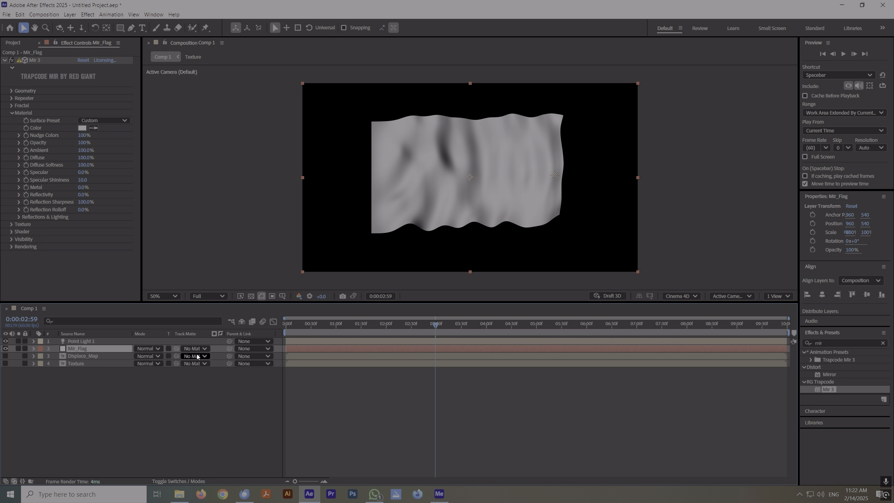
left_click(12, 113)
left_click(11, 120)
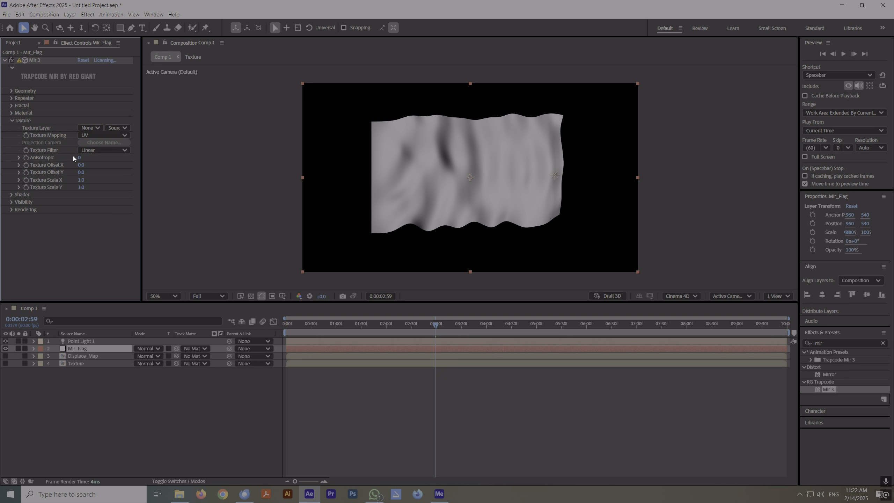
left_click(91, 128)
left_click(106, 164)
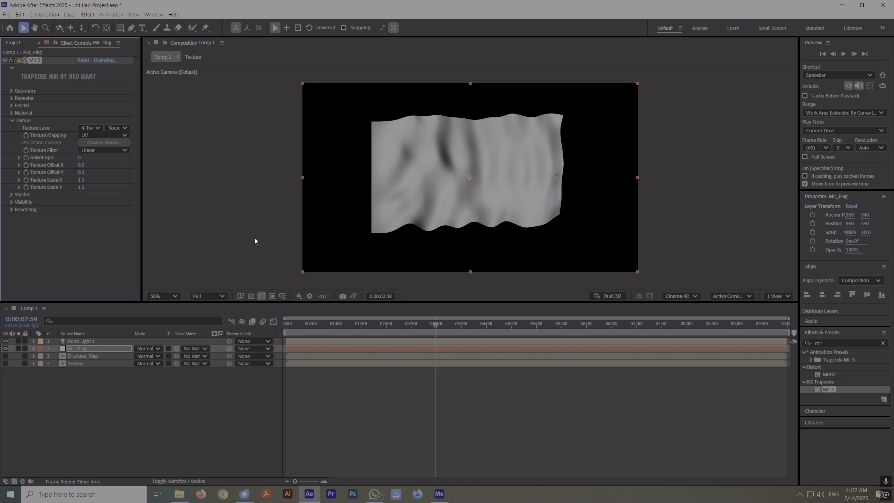
left_click(222, 246)
key("/")
key("comma")
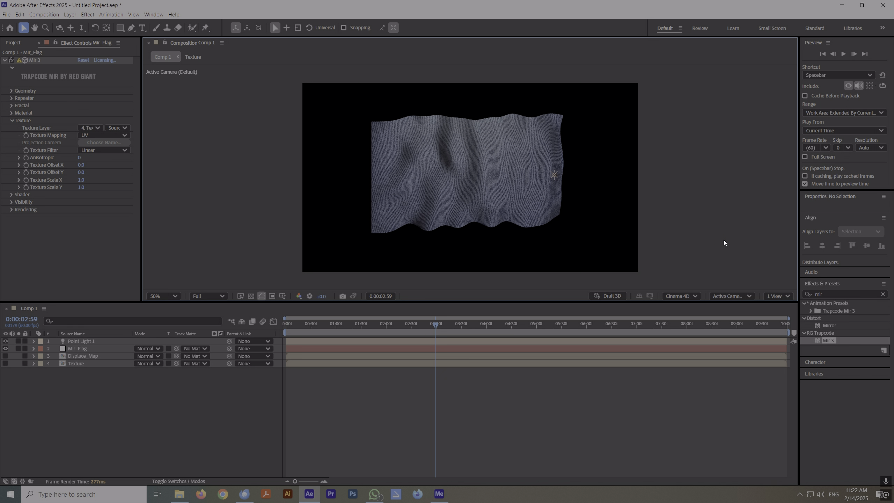
Import Flag_of_Lithuania-01.jpg from File Explorer into the Texture composition above the jeans layer, and return to Comp 1.
double_click(73, 364)
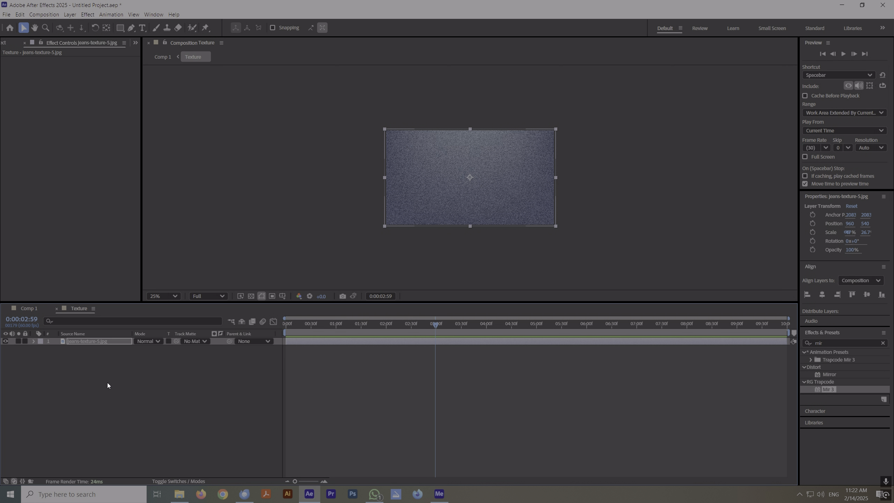
left_click(180, 494)
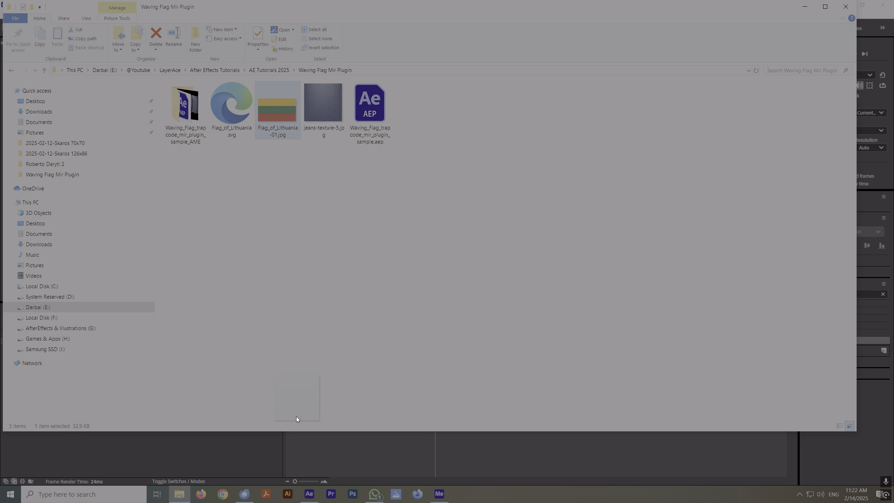
left_click(310, 496)
left_click_drag(310, 500, 144, 391)
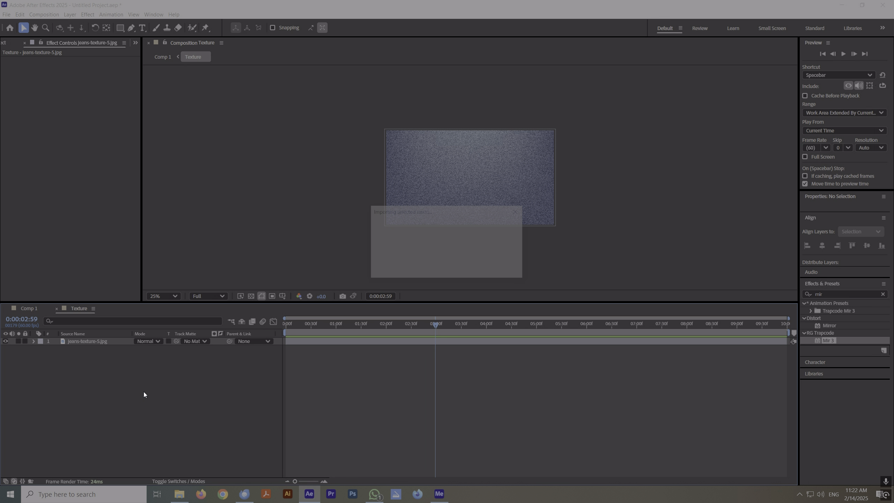
left_click(18, 342)
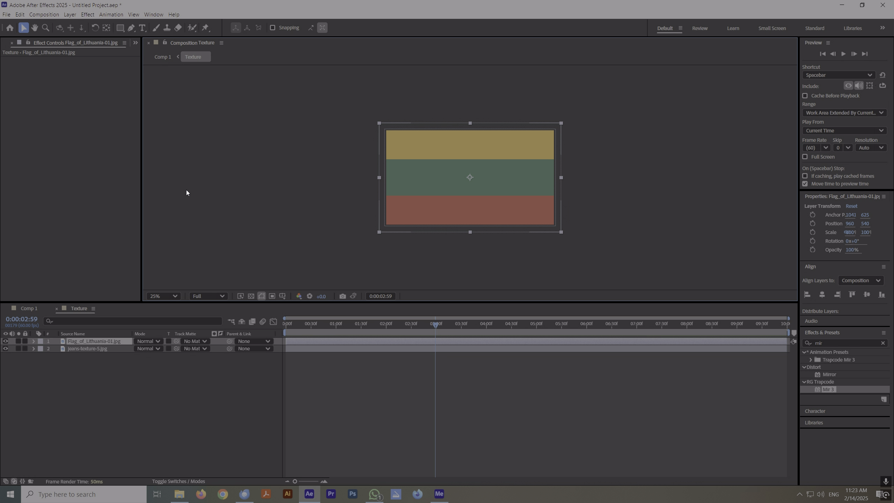
left_click(29, 308)
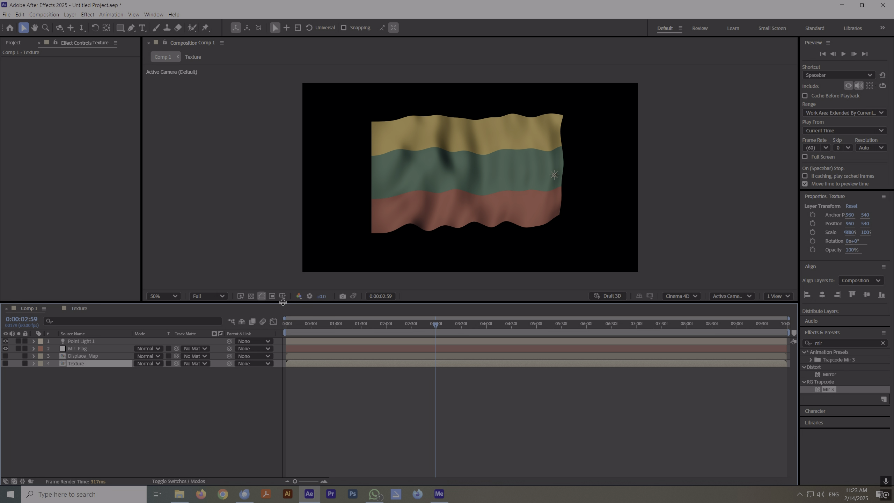
Set the Flag_of_Lithuania-01.jpg layer's blending mode to Overlay in the Texture composition and return to Comp 1.
left_click(79, 308)
left_click(148, 341)
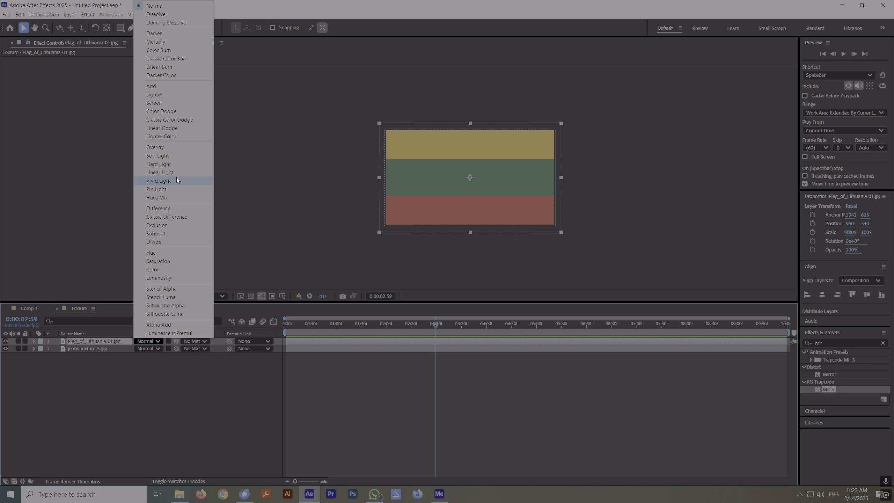
left_click(171, 147)
left_click(35, 307)
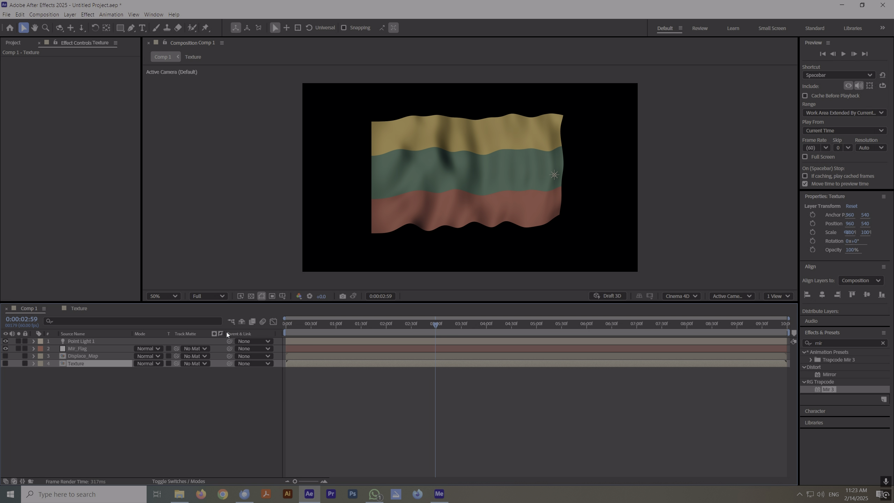
Duplicate Point Light 1 and move the copy along X to about 483, just outside the flag's left edge.
left_click(97, 342)
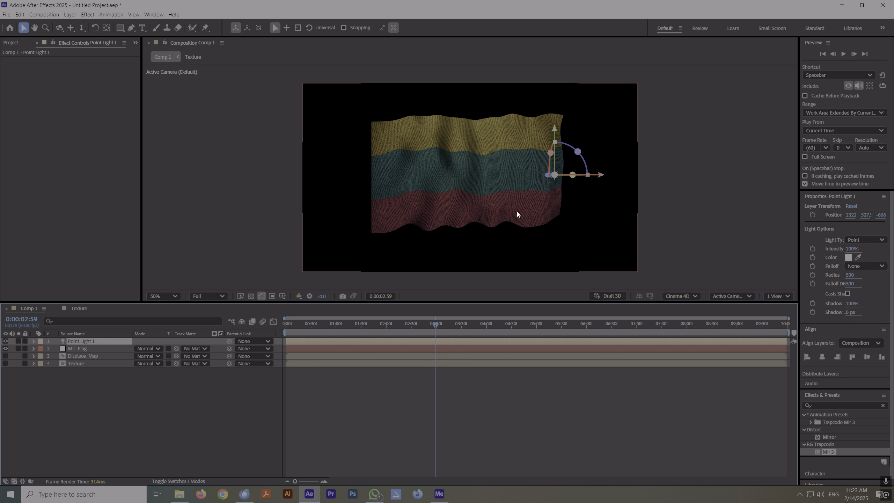
left_click(87, 384)
left_click(81, 342)
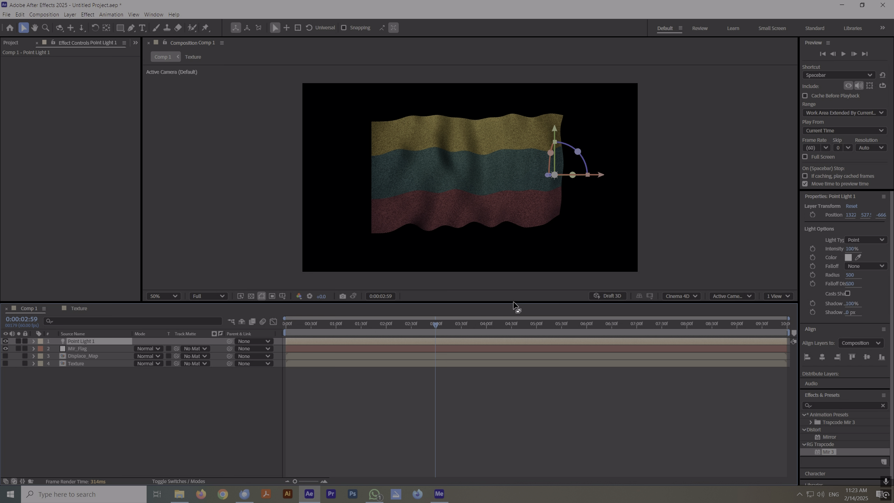
key("ctrl+d")
left_click_drag(601, 177, 406, 176)
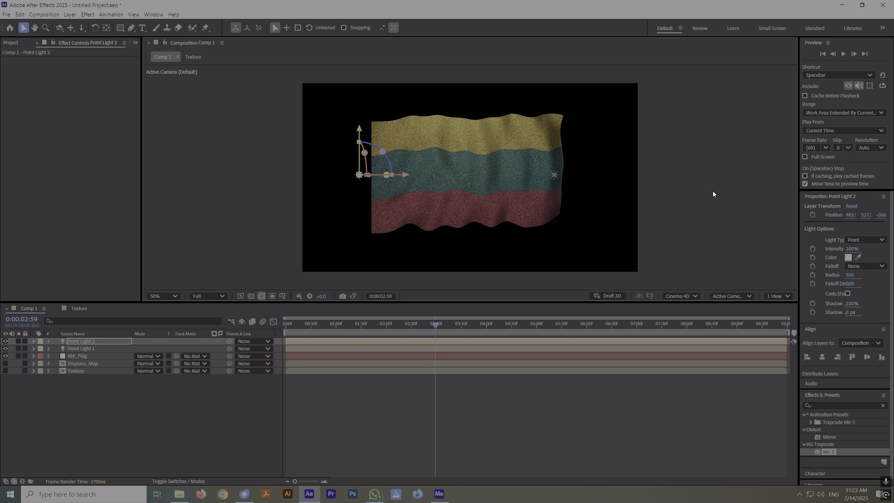
left_click(697, 197)
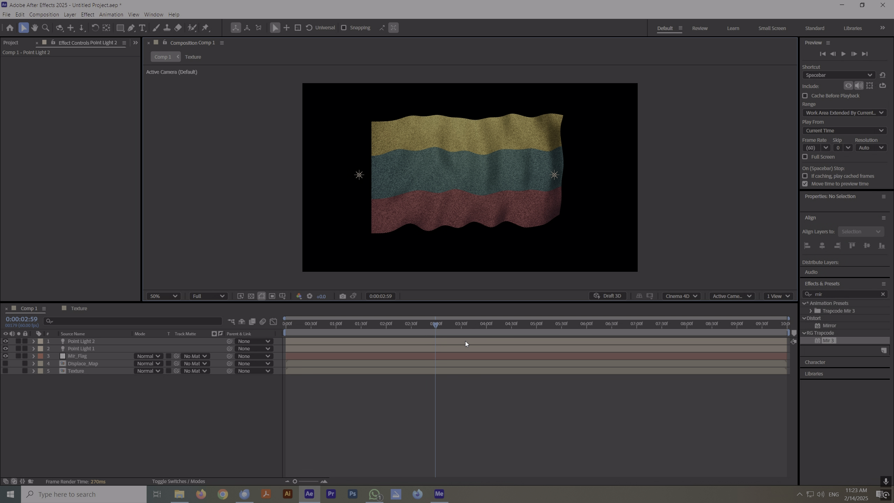
Hide the Flag_of_Lithuania-01.jpg layer in the Texture composition and return to Comp 1.
double_click(79, 372)
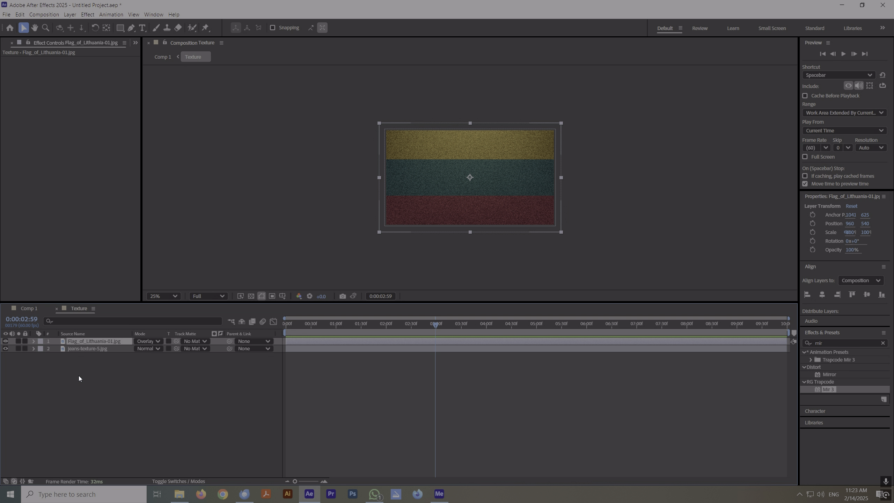
left_click(5, 341)
left_click(74, 394)
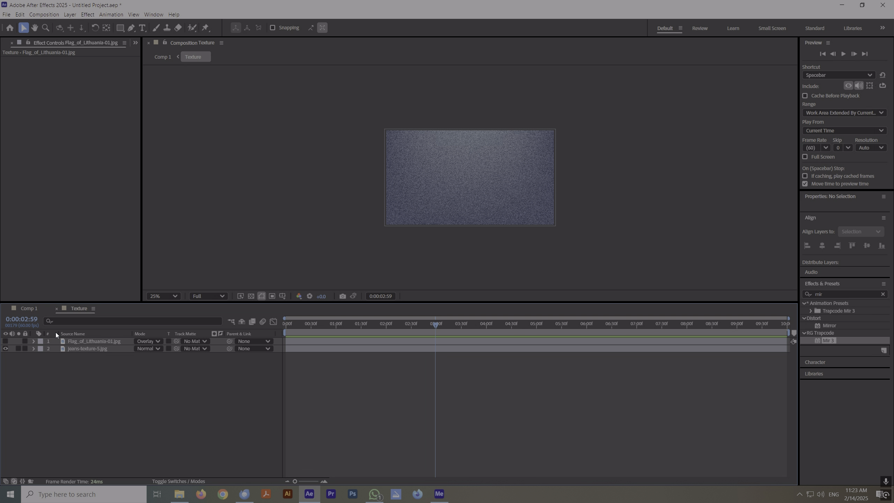
left_click(56, 309)
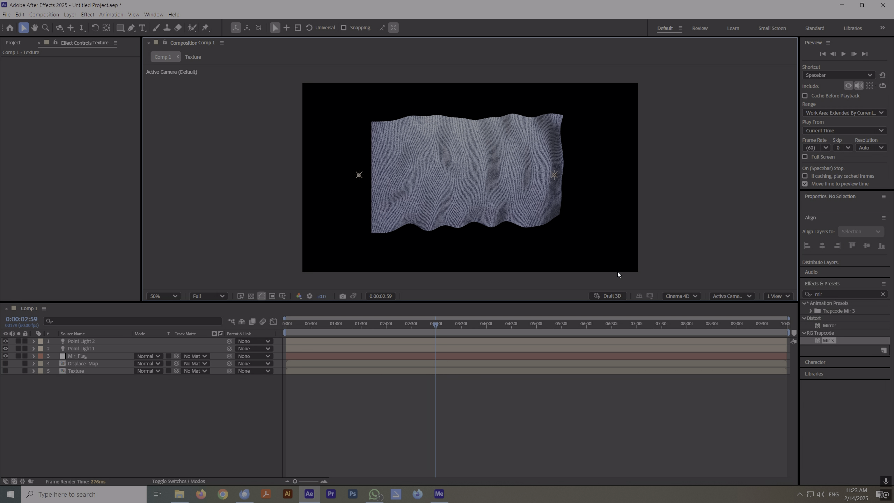
Compare Comp 1's first frame at 0:00:00:00 with its last frame at 0:00:09:59 to check the flag loops seamlessly.
left_click_drag(436, 326, 352, 328)
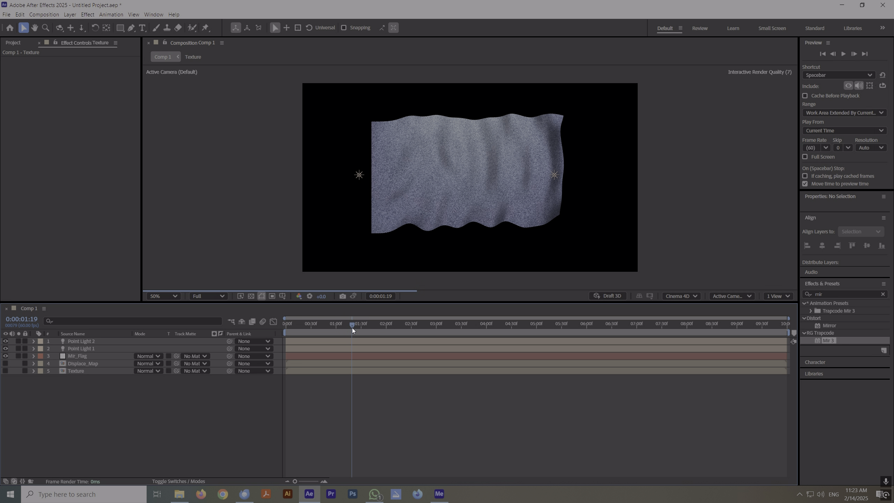
key("Home")
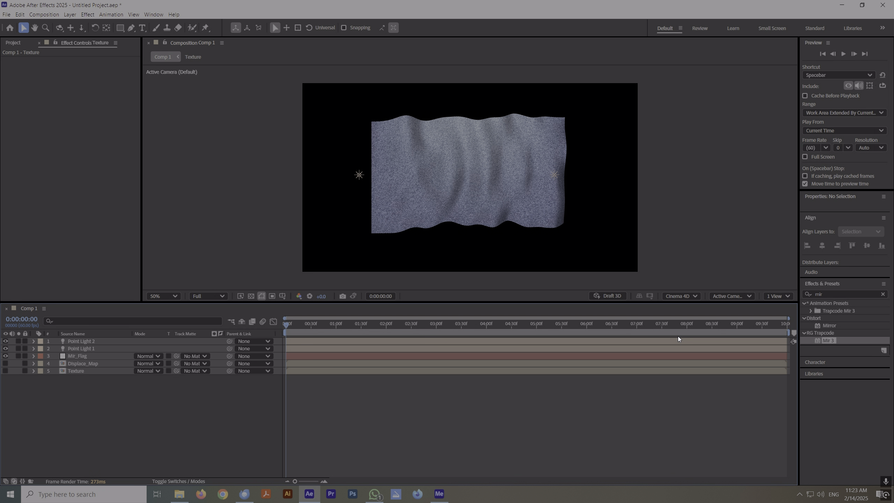
left_click(788, 326)
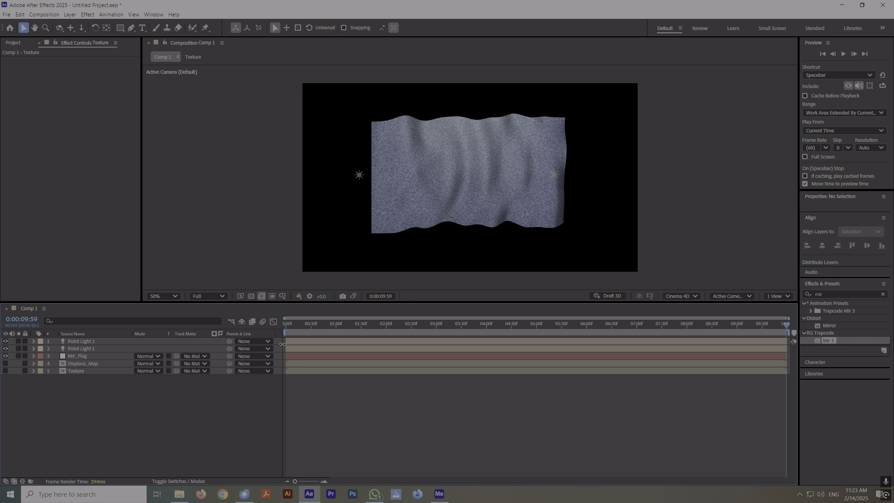
left_click(286, 327)
left_click(789, 328)
left_click(285, 327)
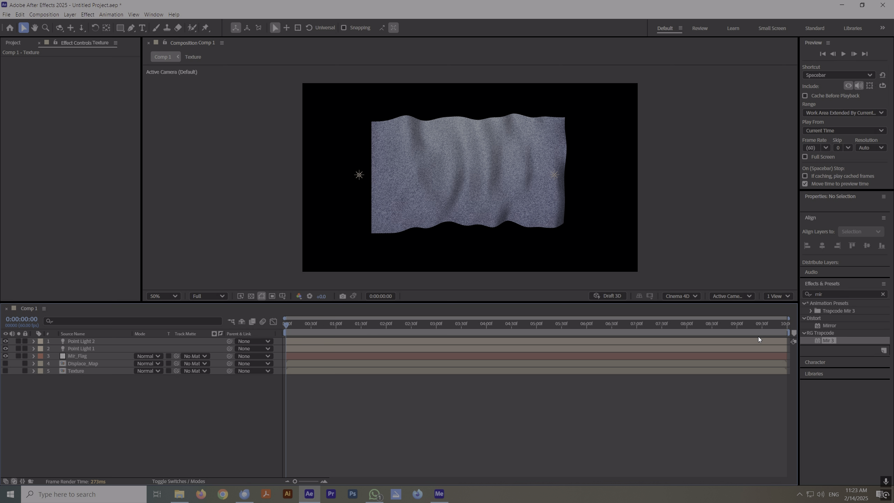
left_click(788, 327)
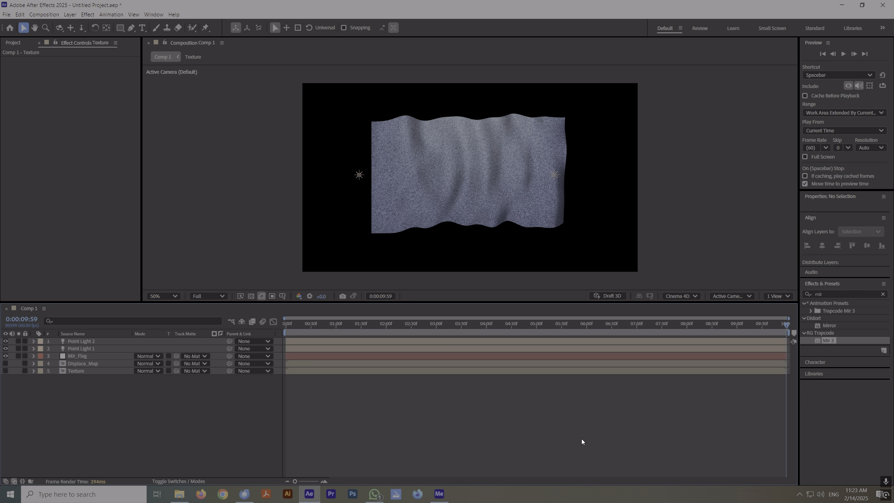
left_click(286, 327)
left_click(785, 327)
left_click(288, 327)
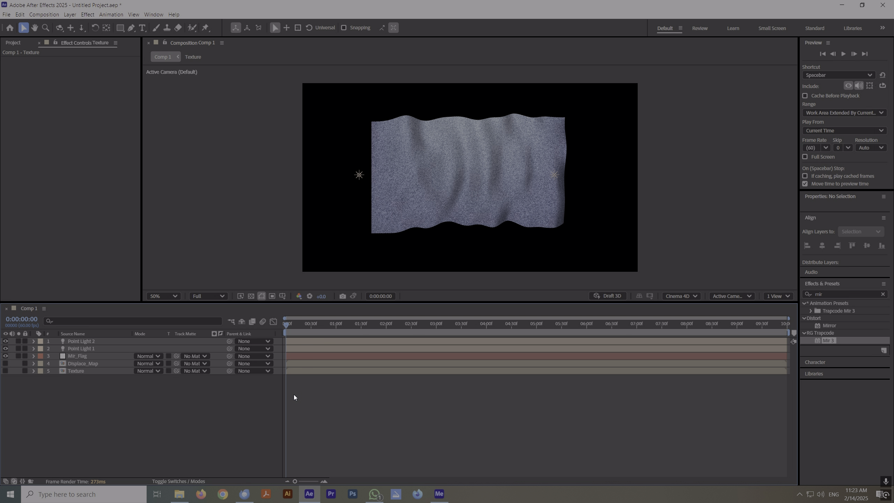